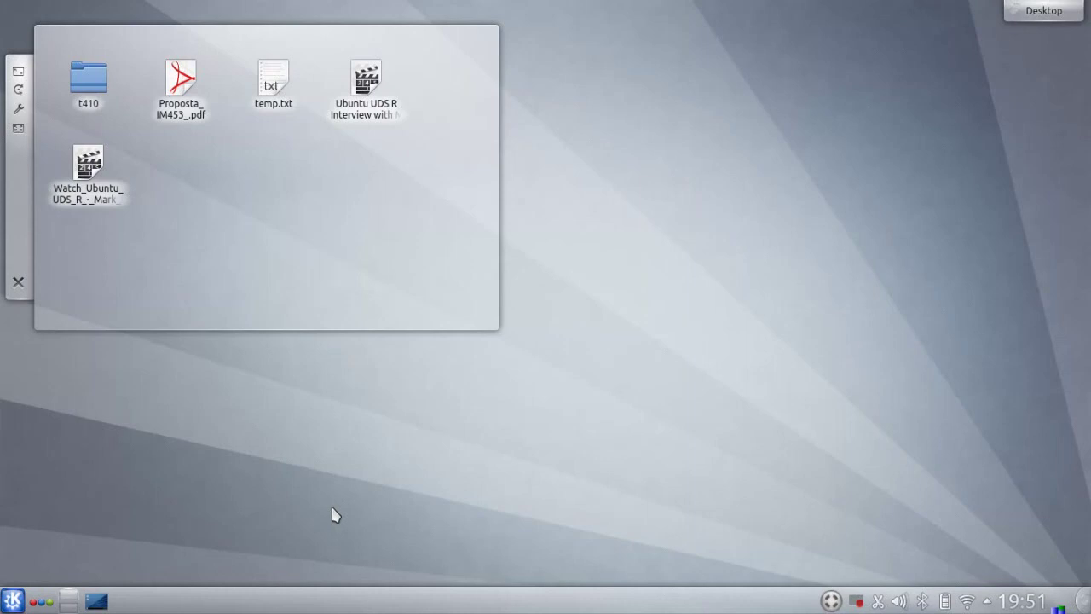
Step: View the application launcher, try a search for t410 in the command runner, and dismiss it
key("alt+F1")
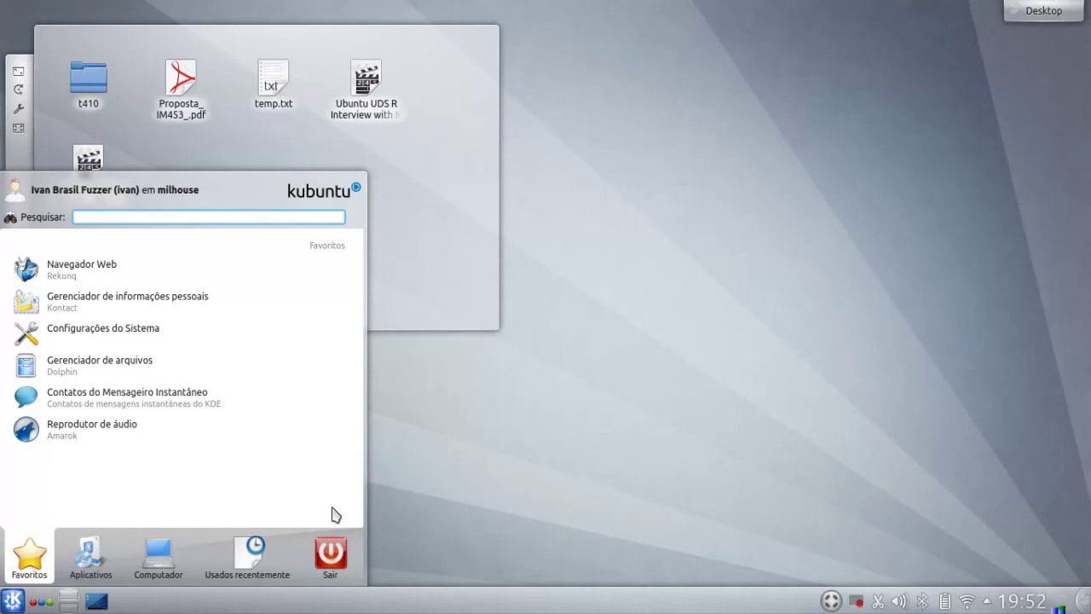
key("Escape")
key("alt+F2")
type("t410")
key("BackSpace")
key("BackSpace")
key("BackSpace")
key("BackSpace")
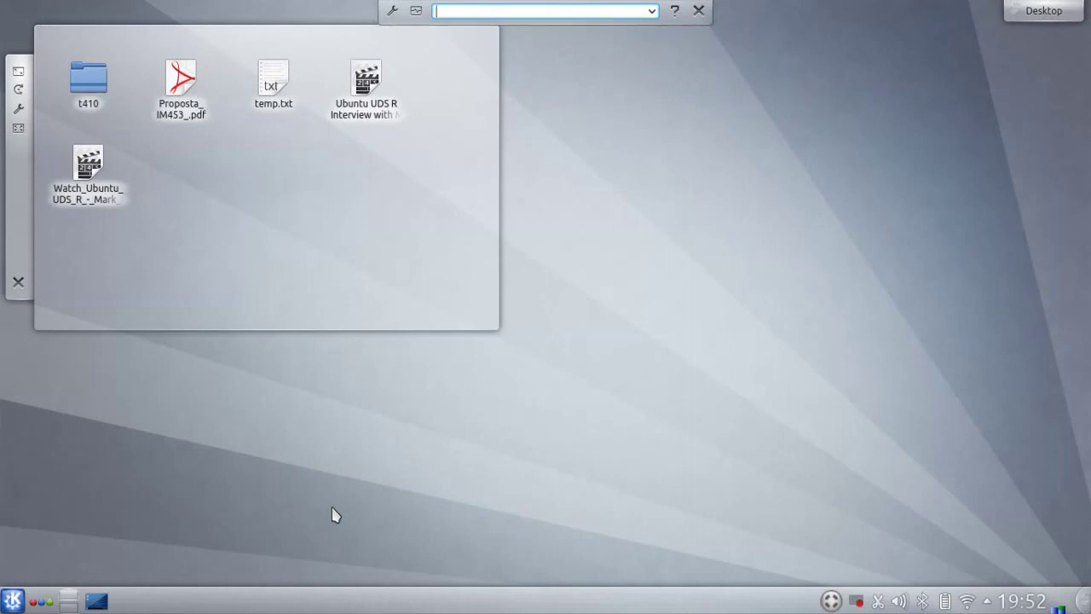
key("Escape")
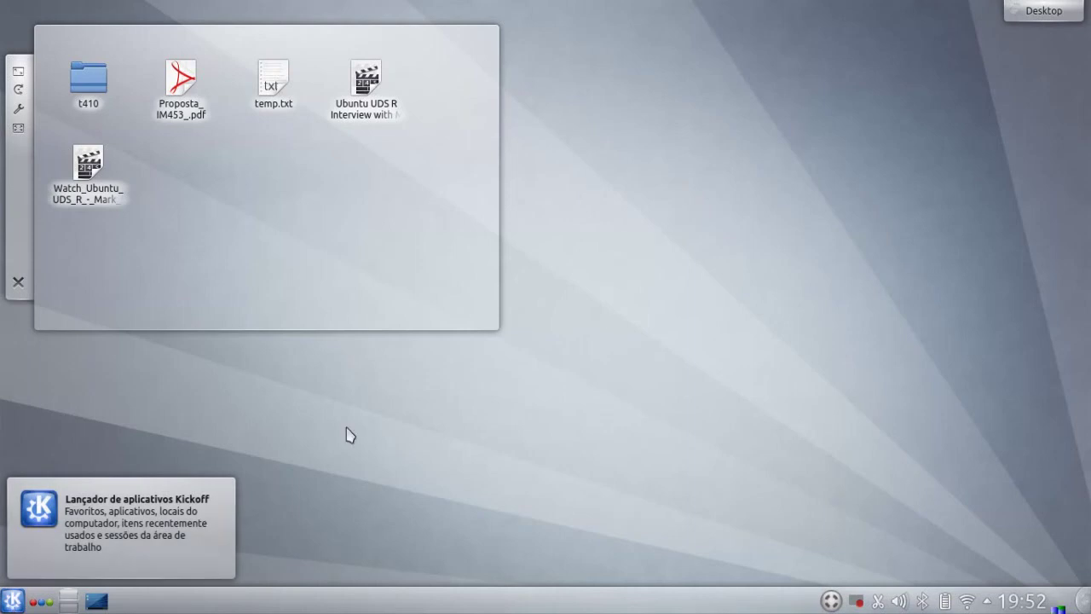
Step: Launch Thunderbird by searching the application launcher for thund, and minimize its window
key("alt+F1")
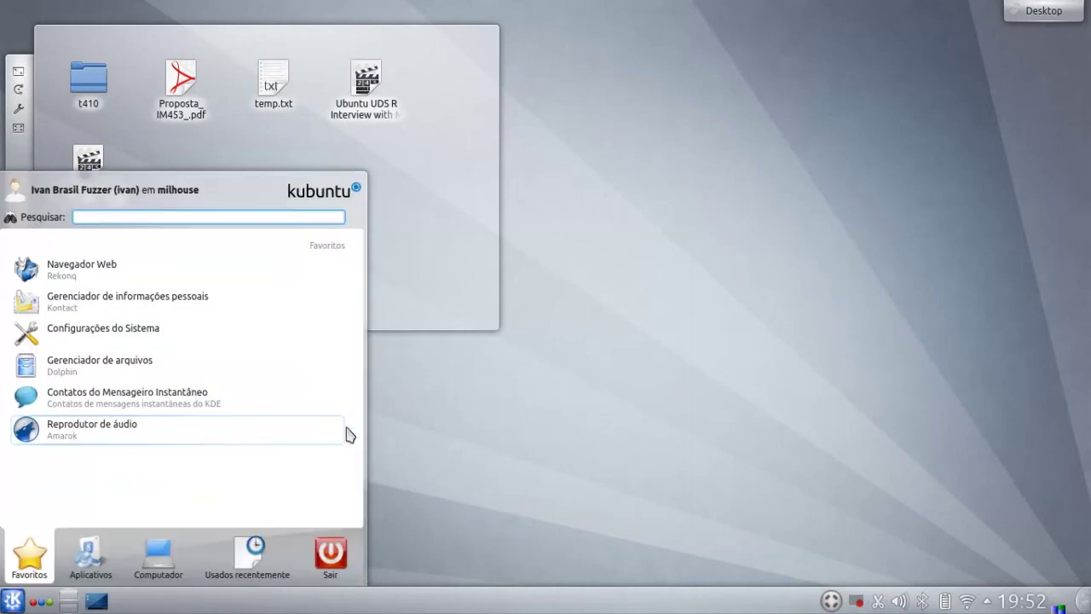
type("thund")
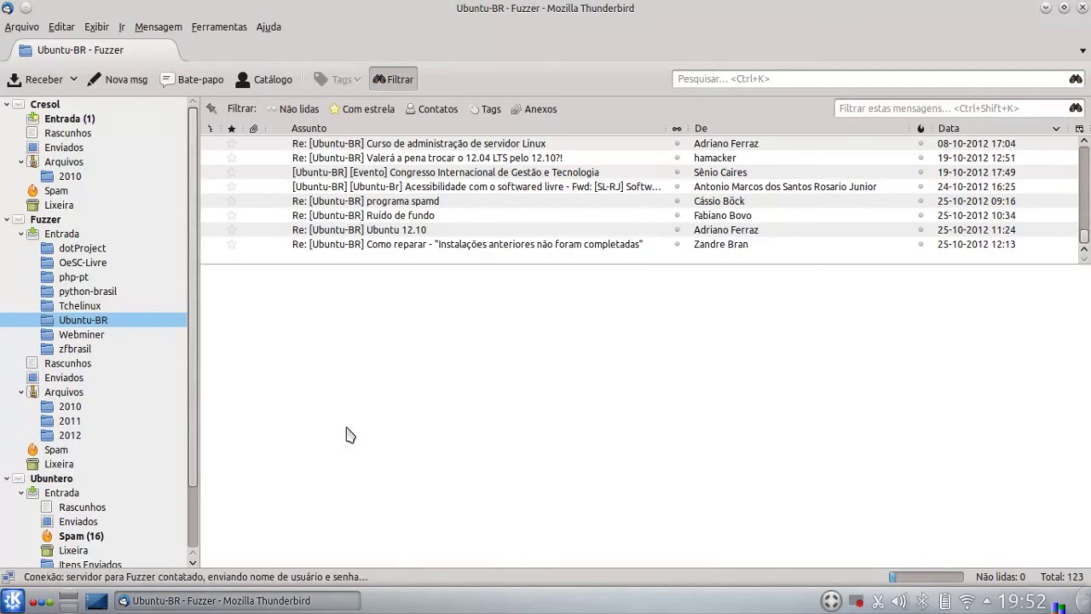
left_click(243, 600)
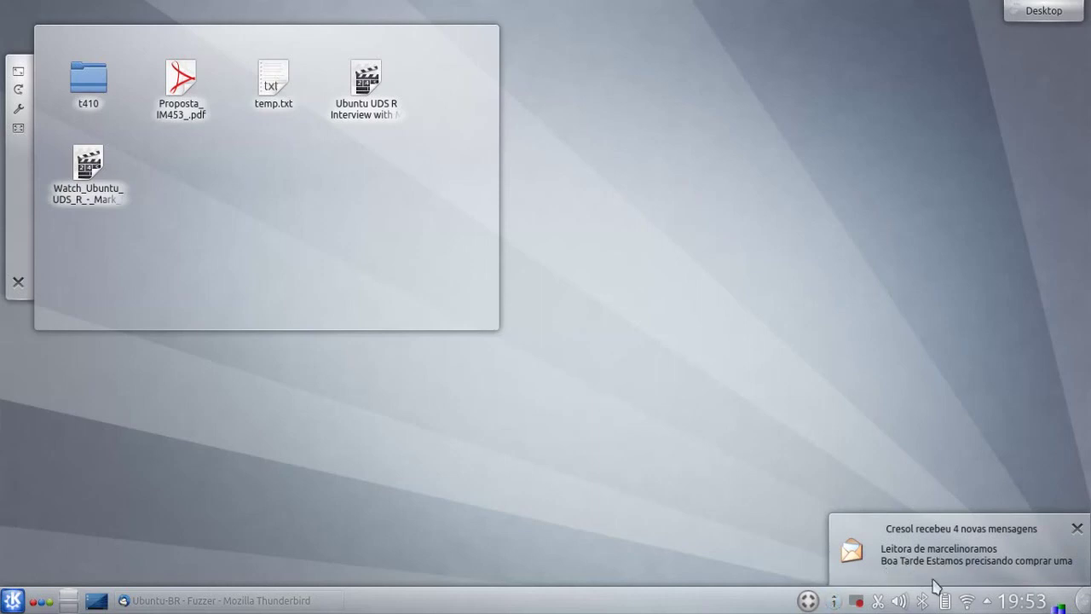
Step: Review the new-mail notification in the notification list, and close the minimized Thunderbird window
left_click(837, 602)
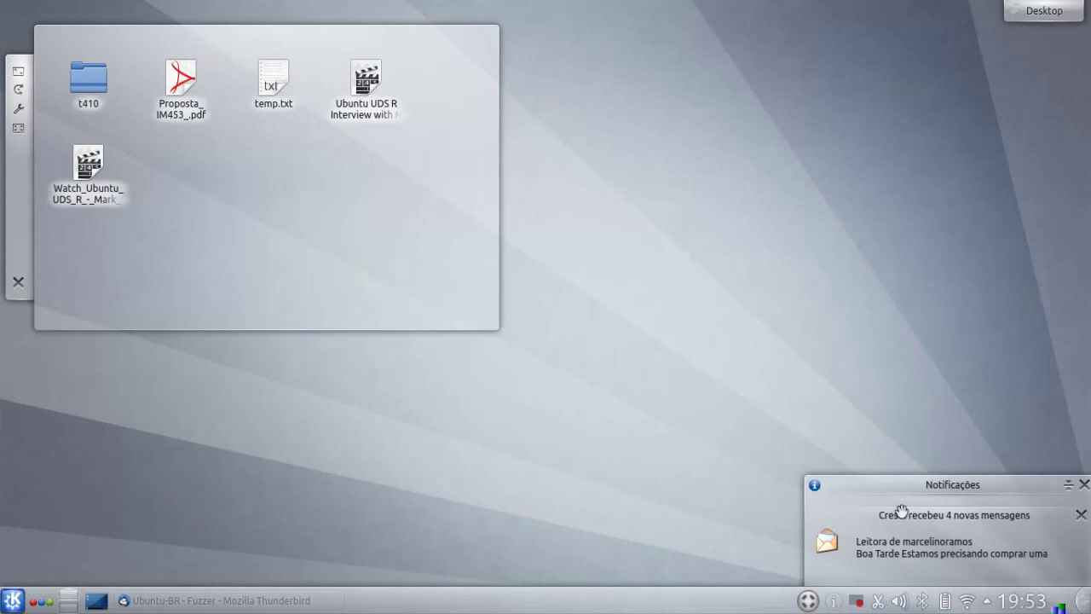
left_click(1084, 485)
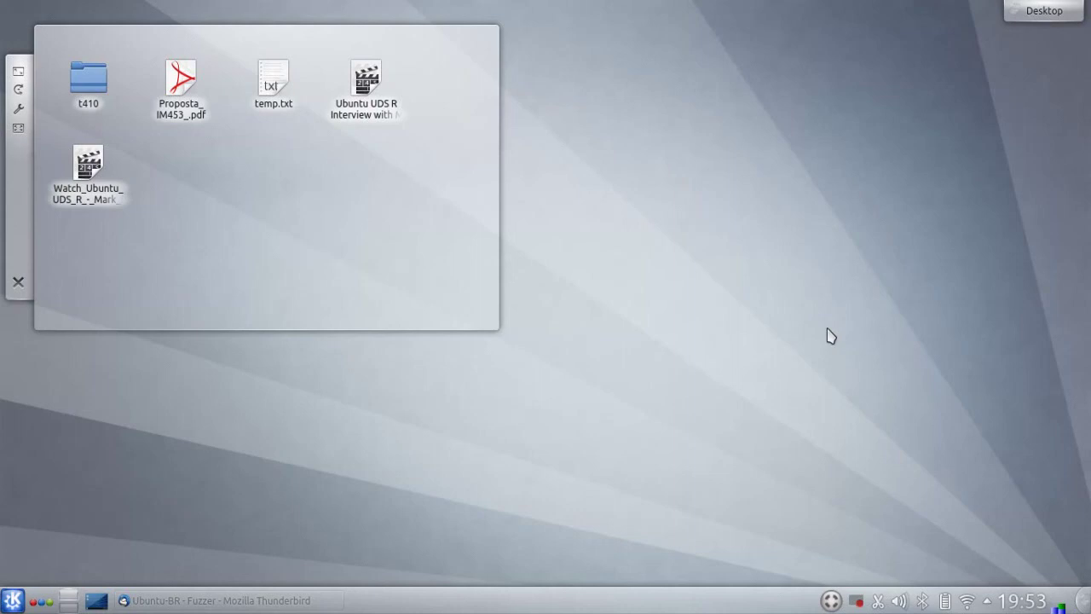
right_click(244, 605)
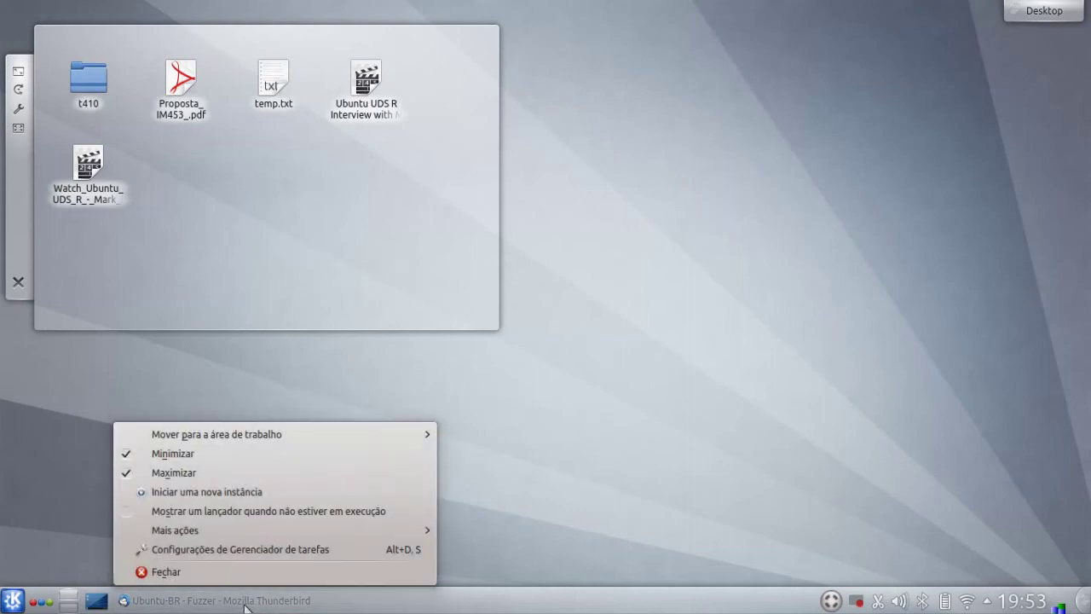
left_click(261, 572)
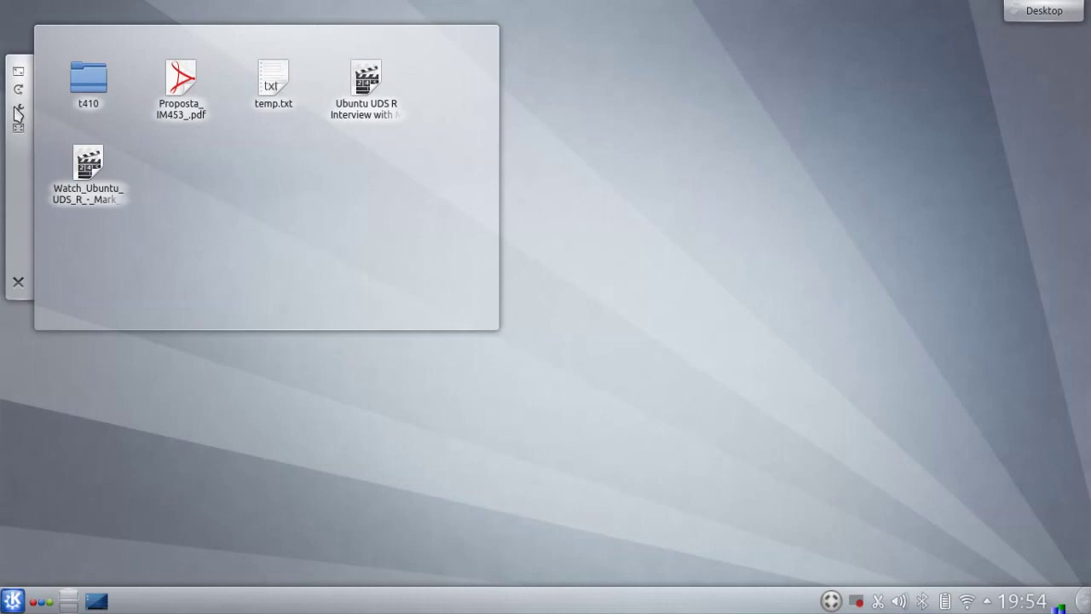
Step: Apply Pasta do usuário as the folder view widget's location, and switch it back to the desktop folder
left_click(18, 112)
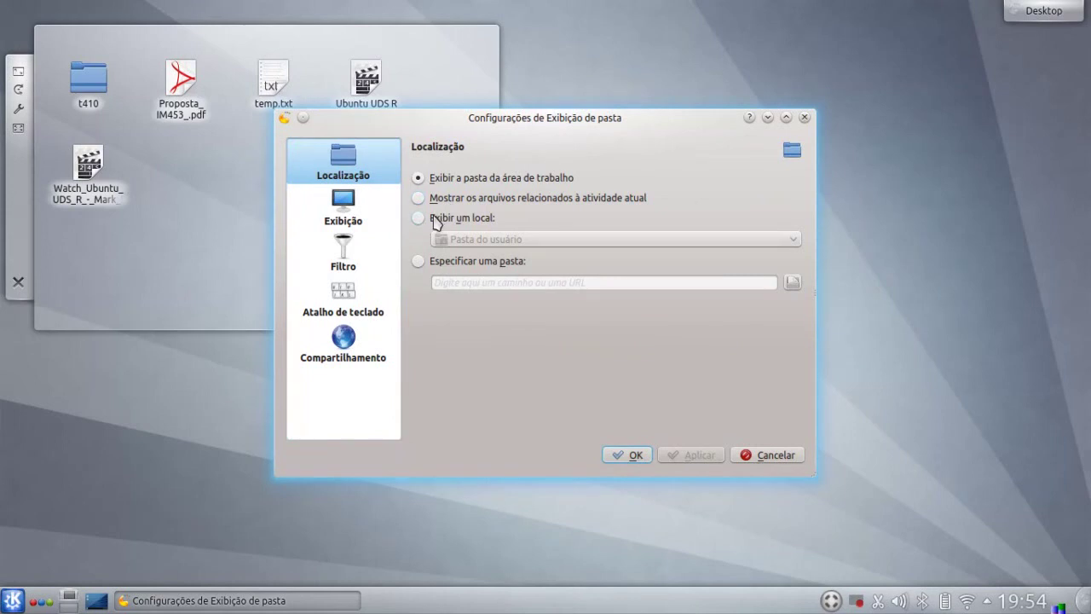
left_click(437, 222)
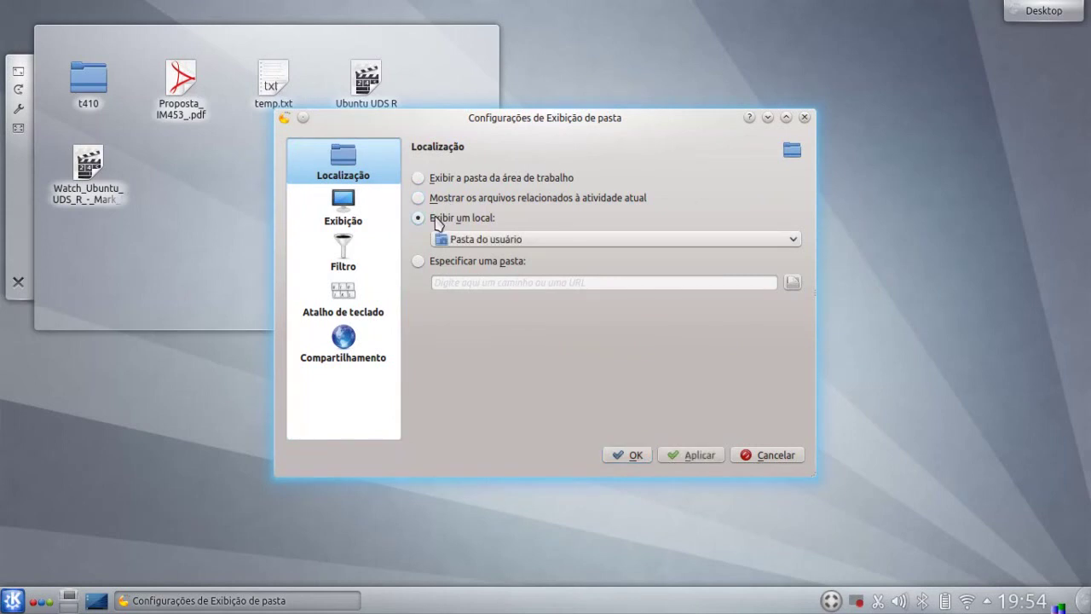
left_click(700, 457)
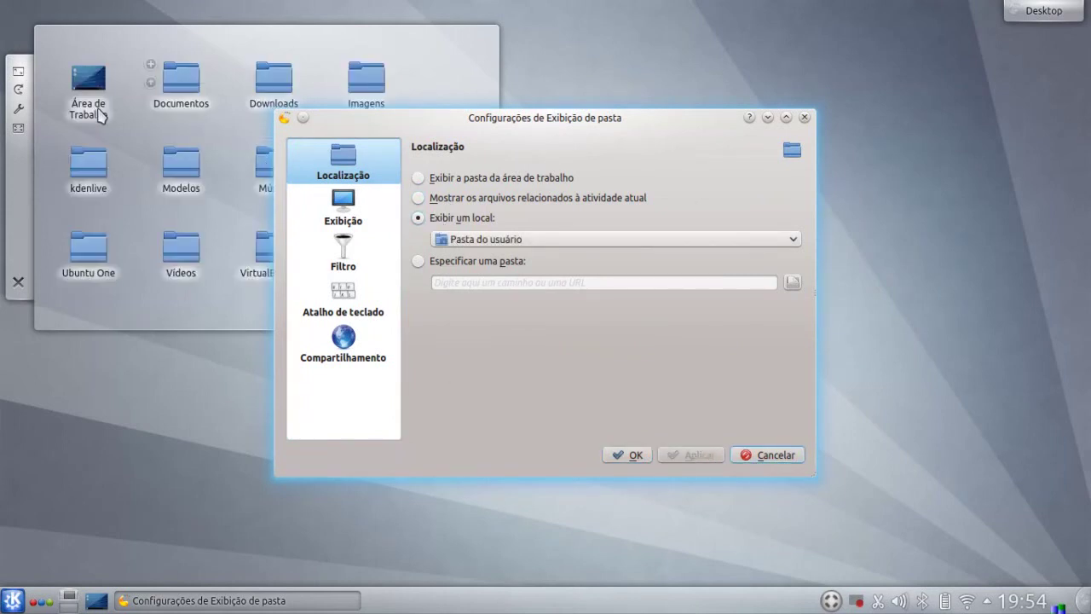
left_click(448, 182)
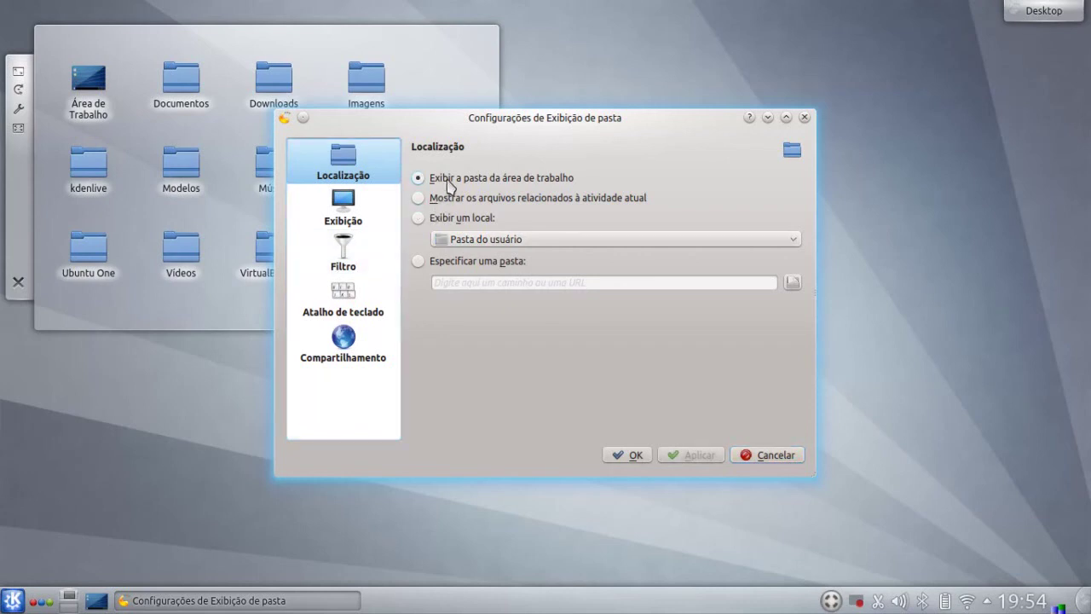
left_click(635, 457)
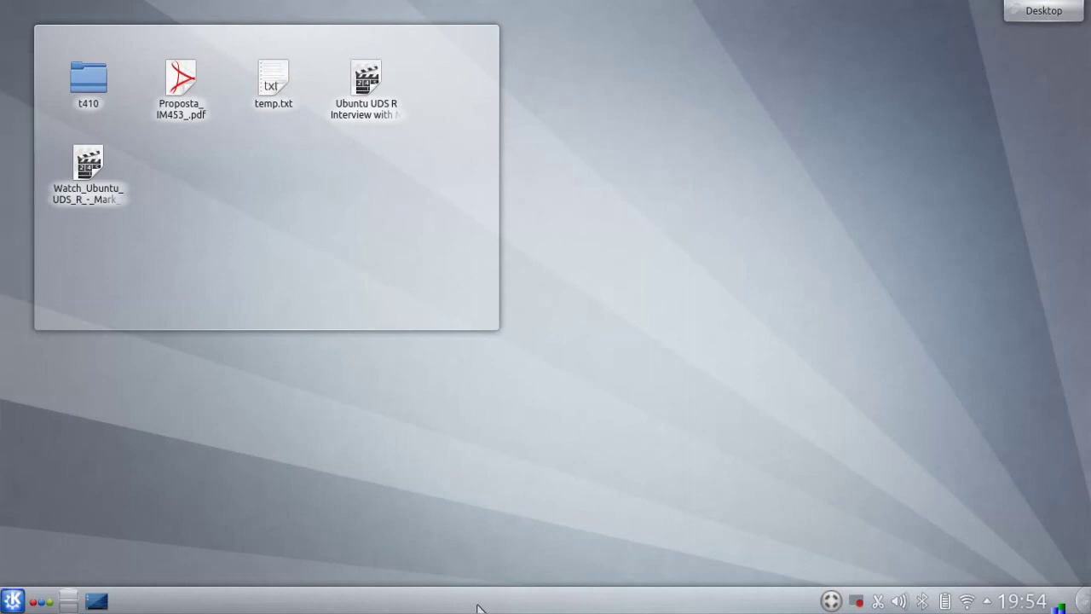
Step: Add two empty panels (Painel vazio) to the desktop and dismiss the desktop toolbox
left_click(1063, 15)
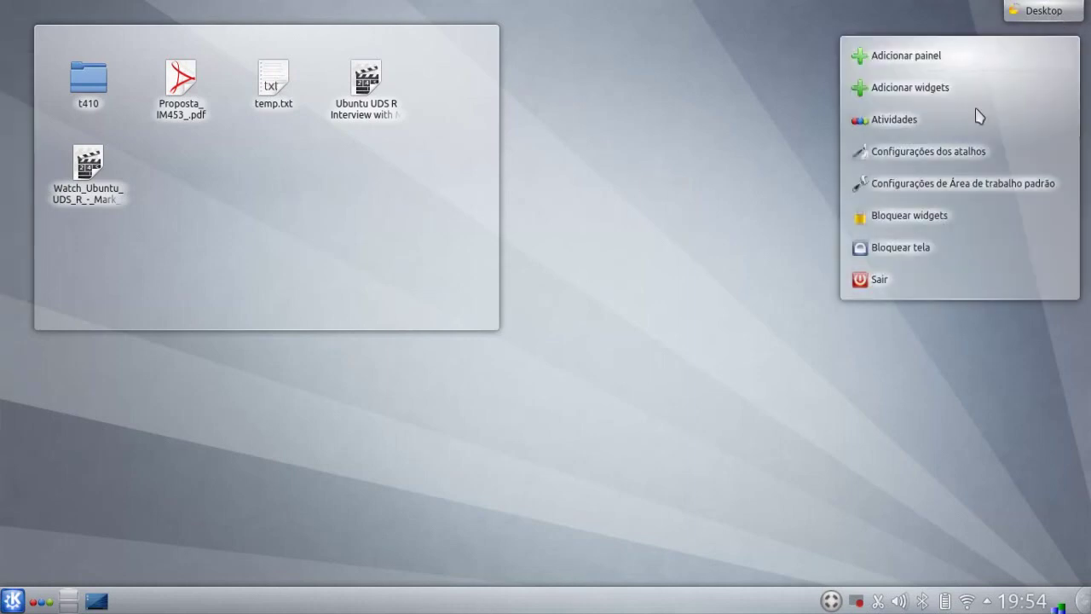
left_click(945, 63)
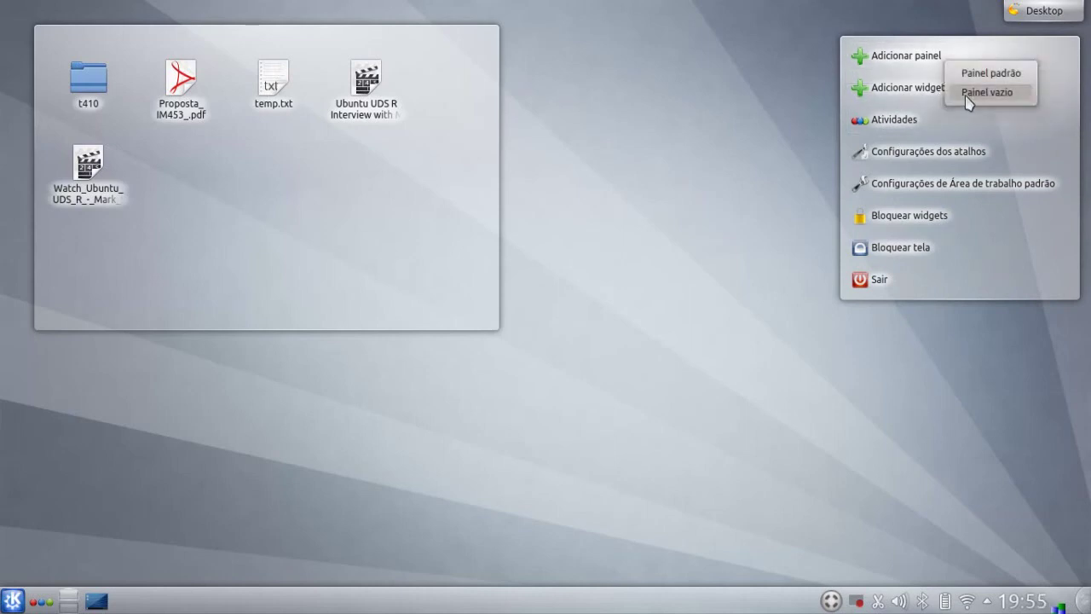
left_click(967, 94)
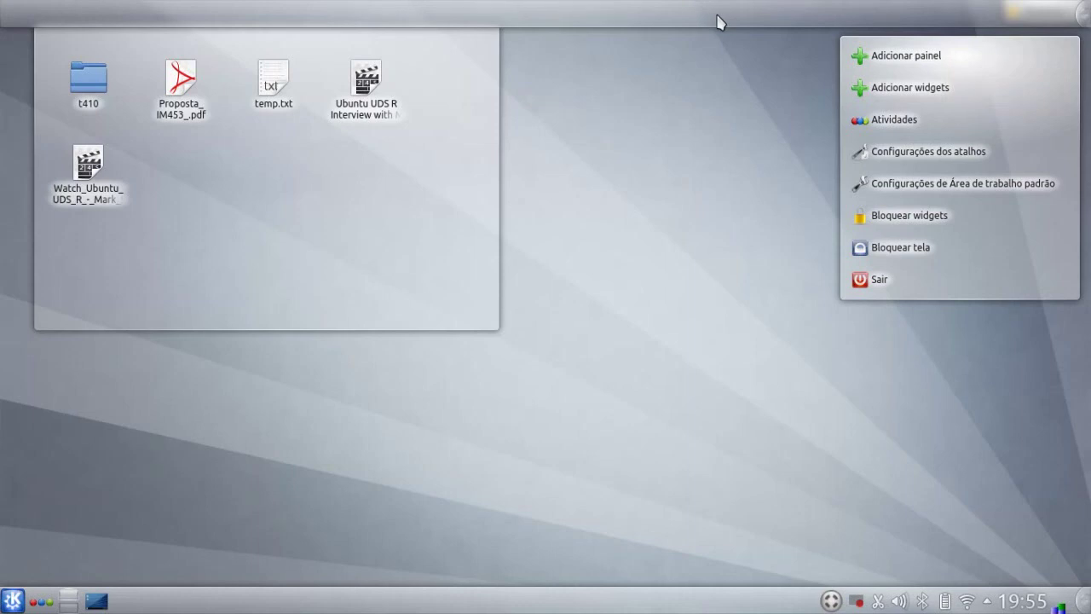
left_click(904, 63)
left_click(941, 99)
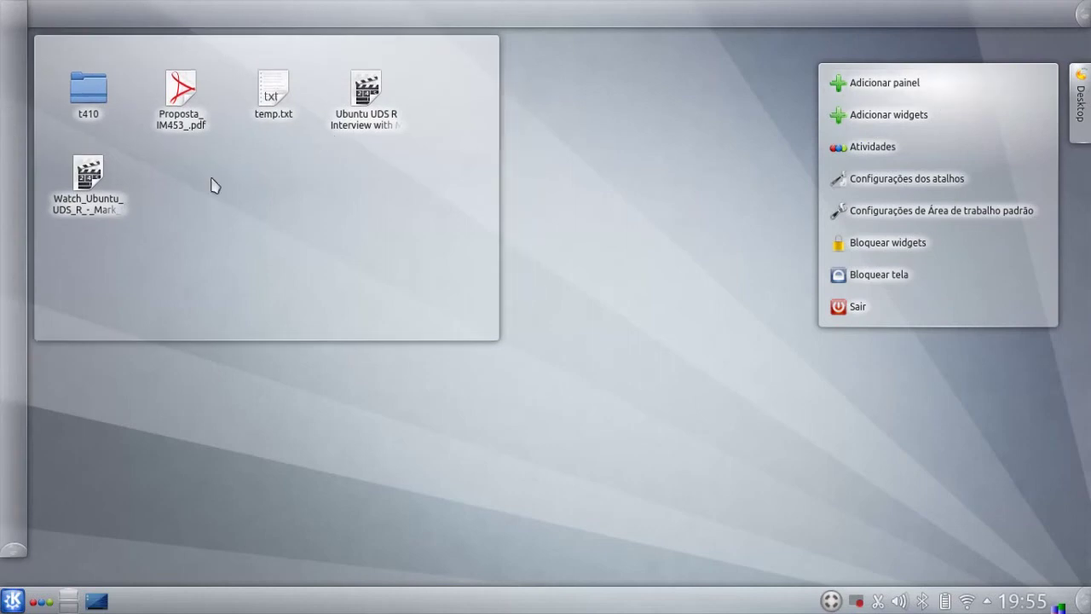
left_click(645, 175)
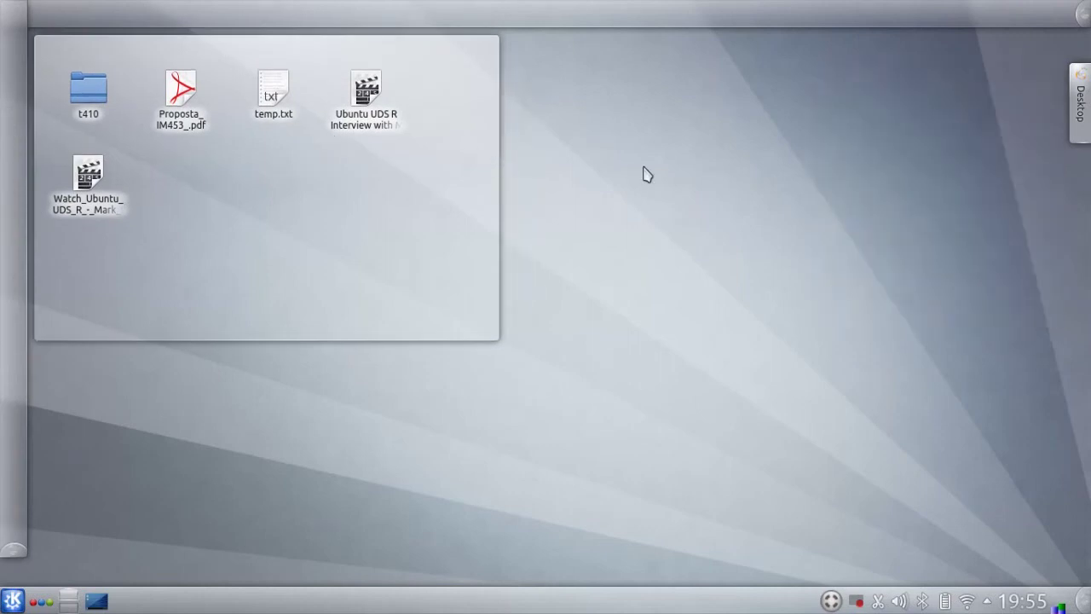
Step: Remove both empty panels from the desktop, first the horizontal one and then the vertical one
right_click(628, 8)
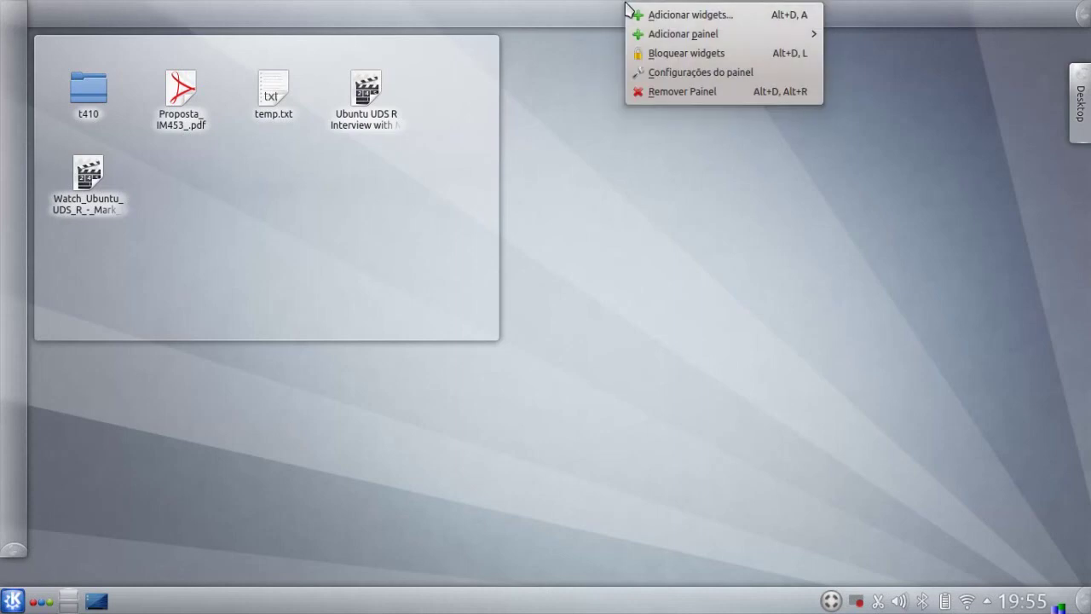
left_click(650, 92)
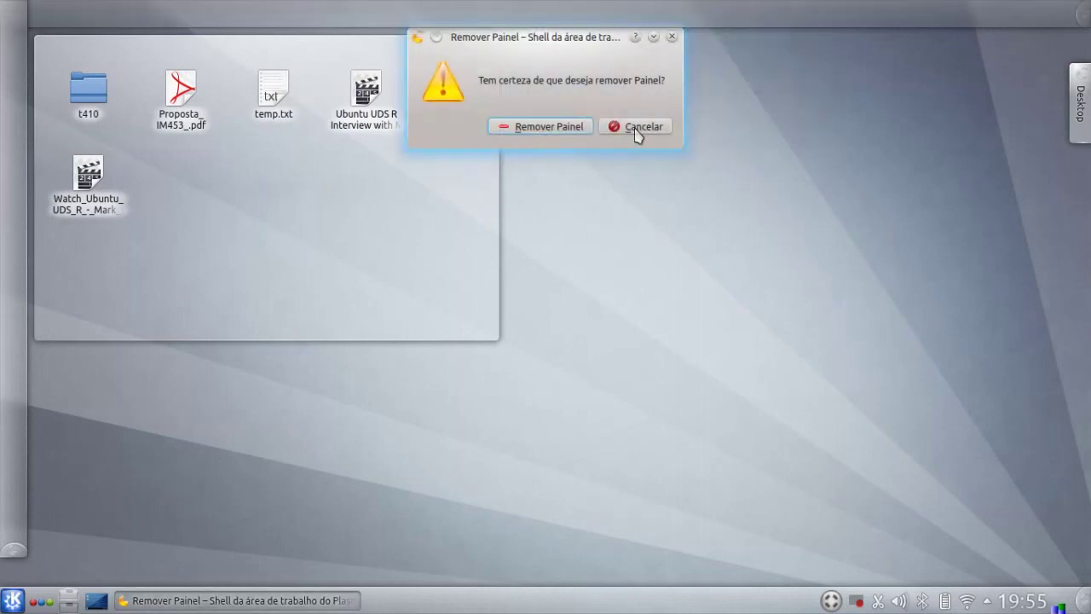
left_click(570, 129)
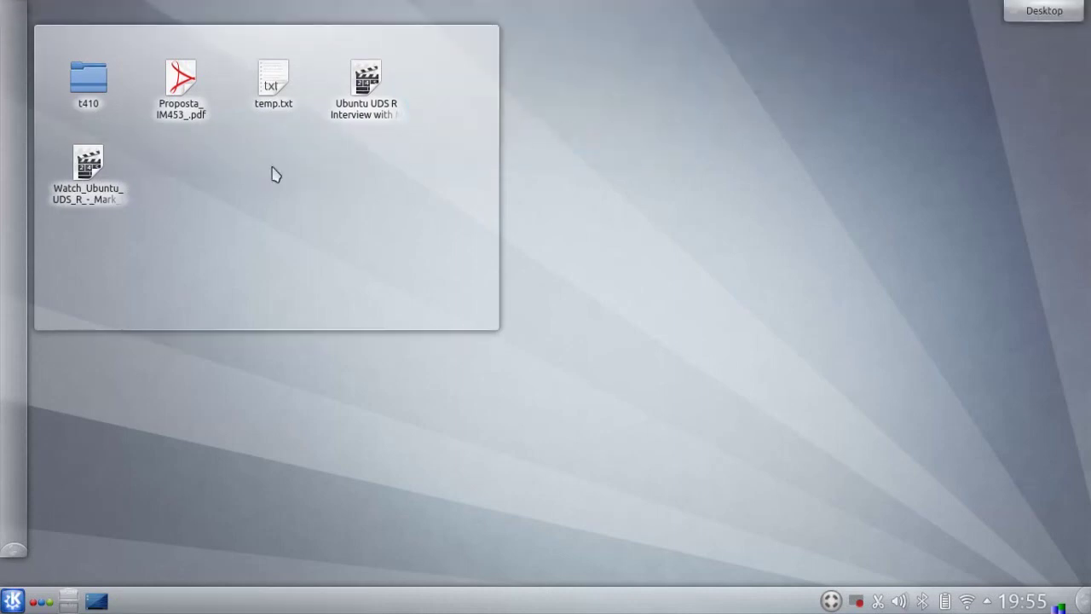
right_click(5, 173)
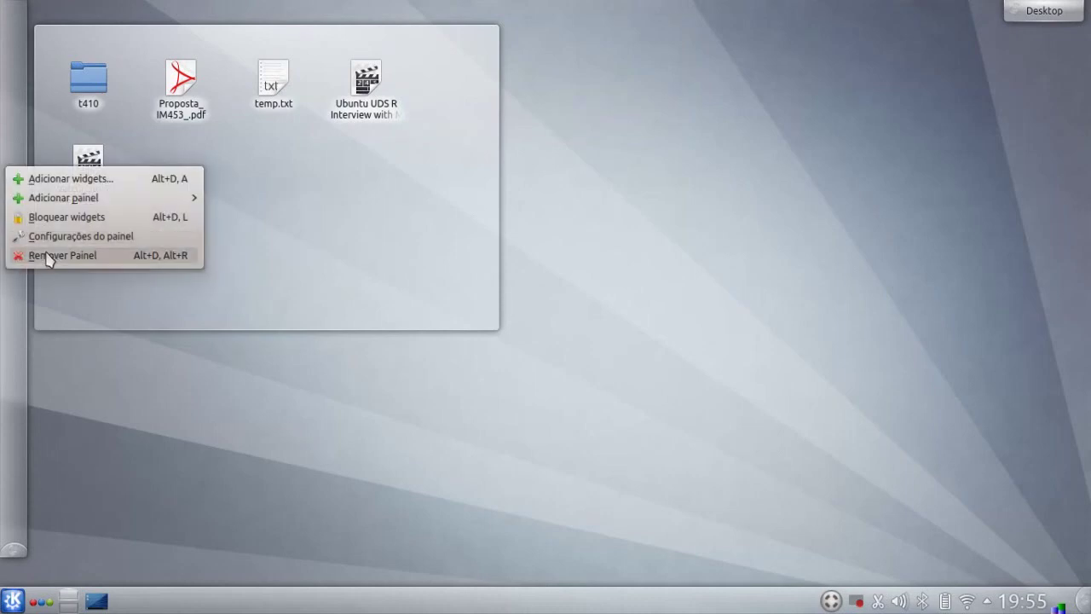
left_click(49, 253)
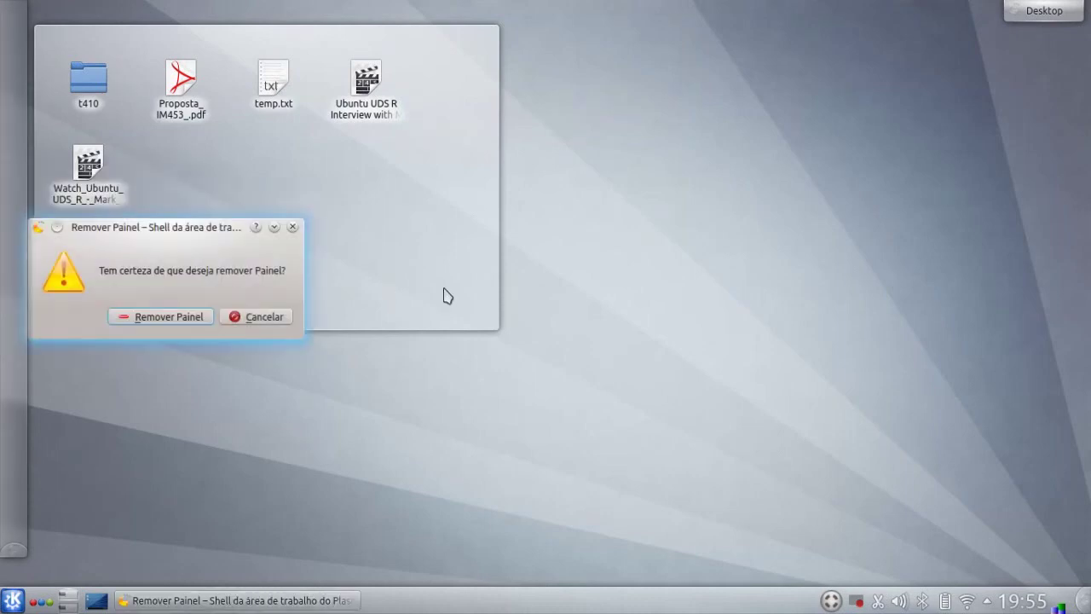
left_click(145, 316)
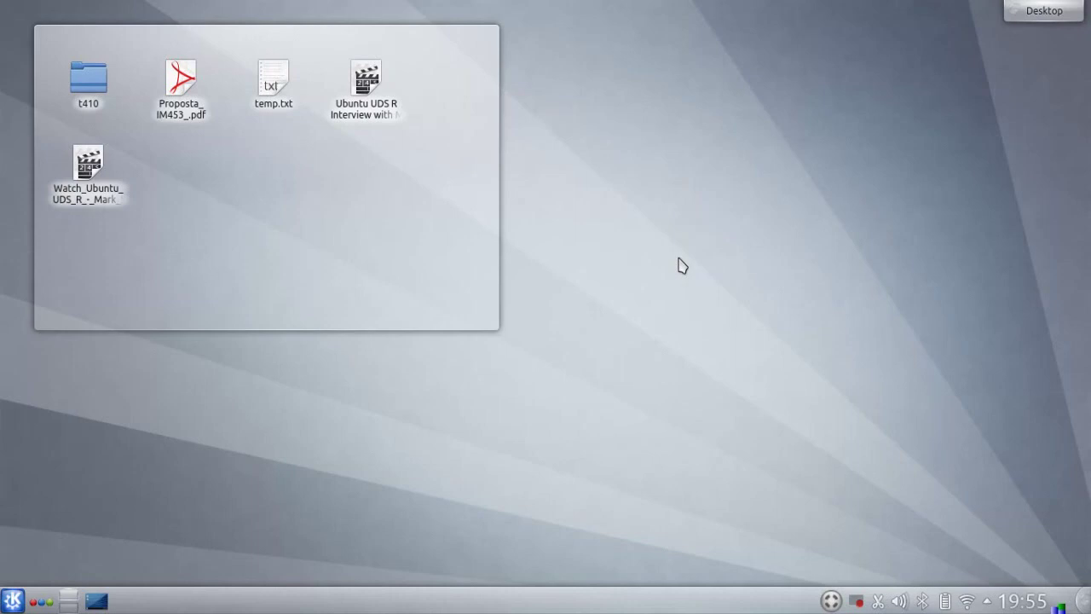
Step: Open the Rekonq web browser, look over its favourites page and address bar, and close it
left_click(12, 600)
left_click(137, 278)
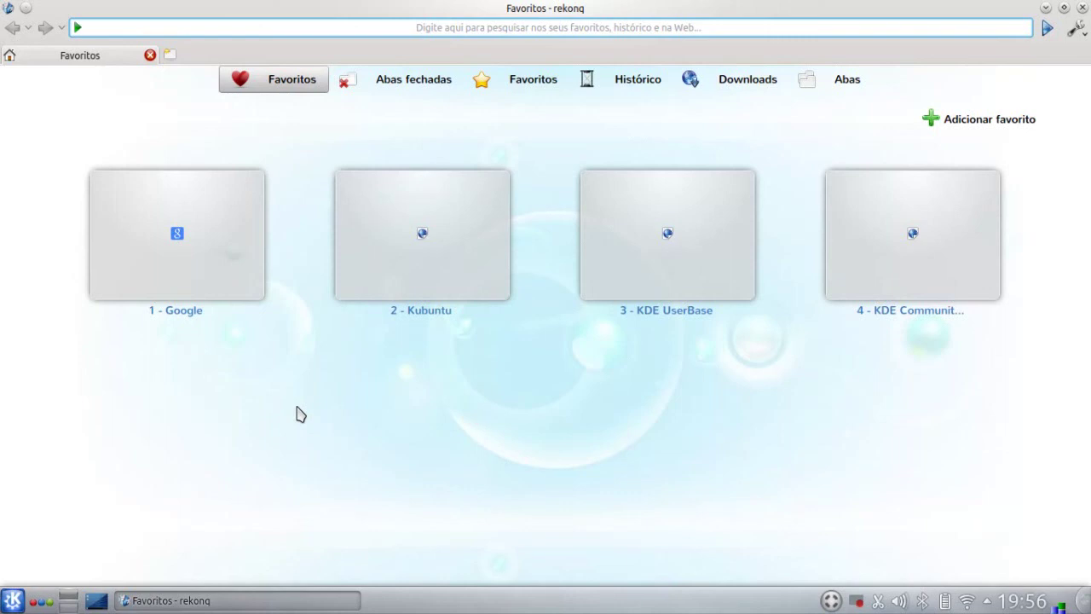
left_click(794, 28)
left_click(1082, 8)
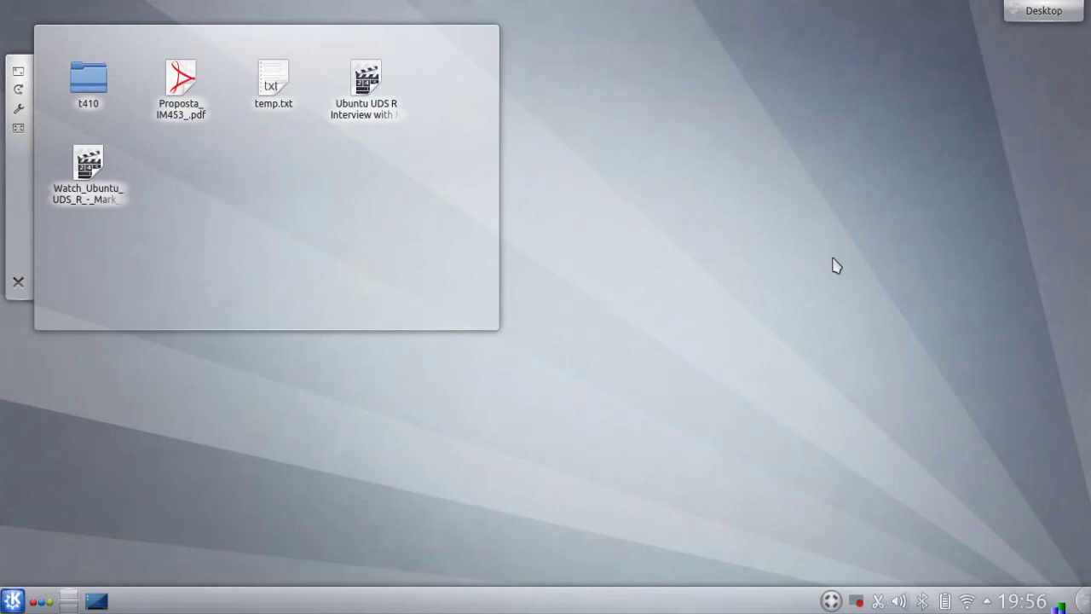
Step: Launch KMail by searching the application launcher for kmail, look over its mail folders, and close it
left_click(12, 600)
mouse_move(72, 568)
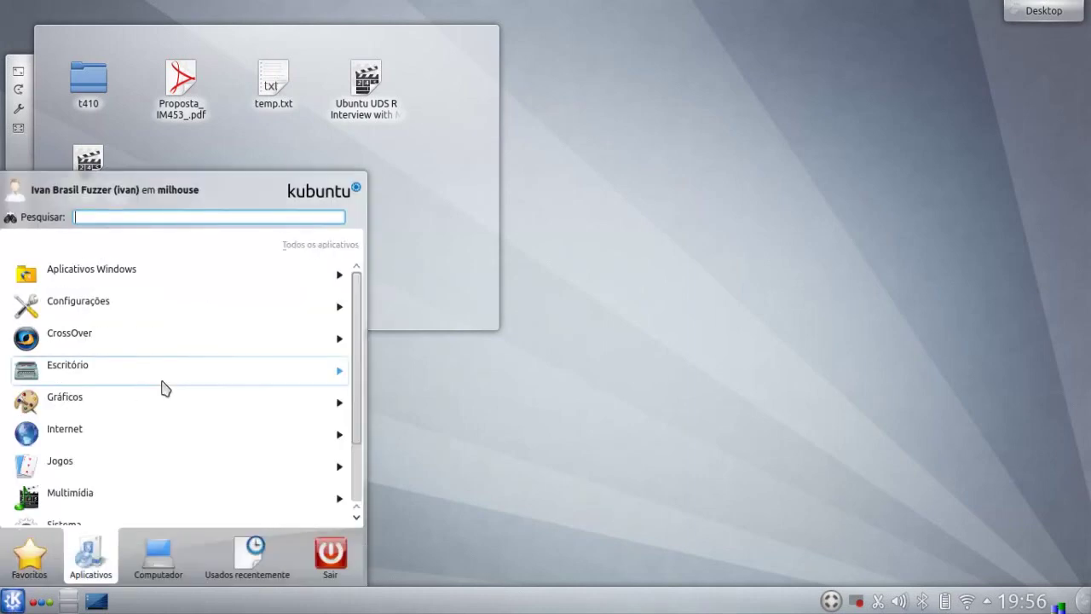
type("kmail")
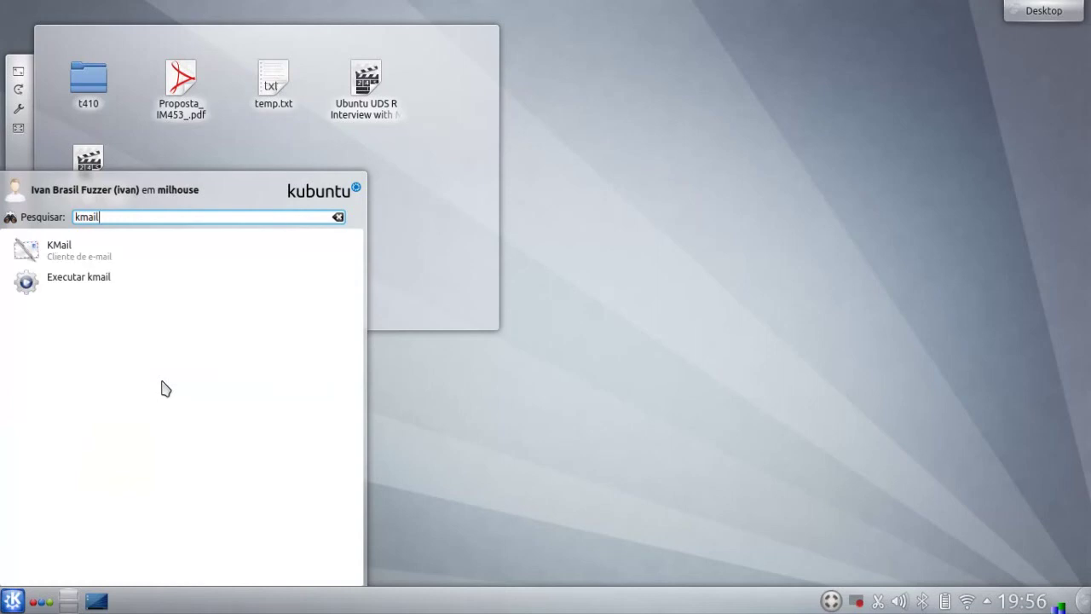
left_click_drag(74, 250, 75, 253)
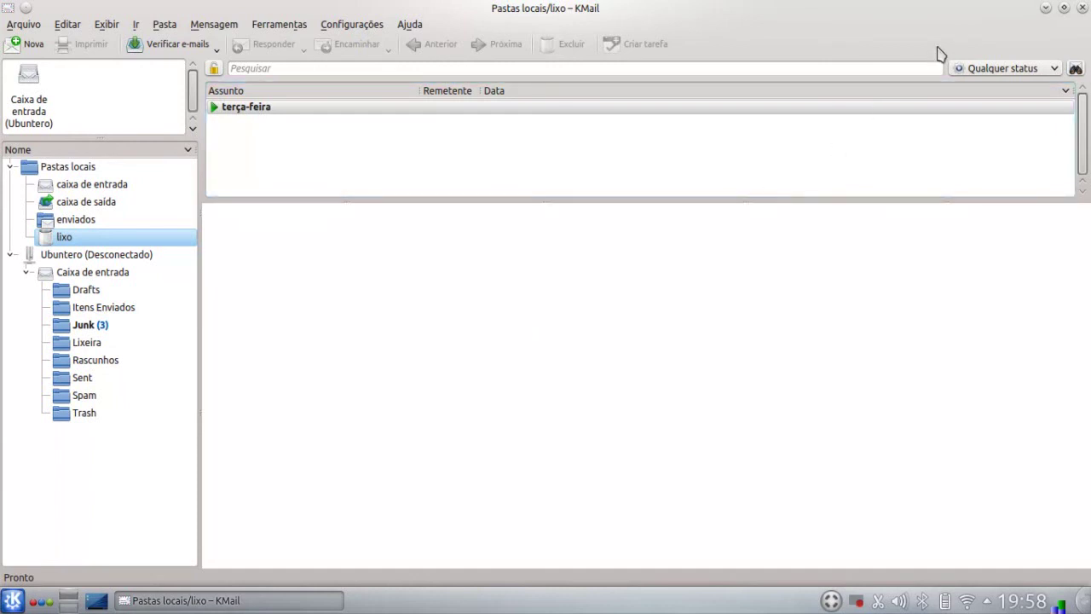
left_click(1083, 9)
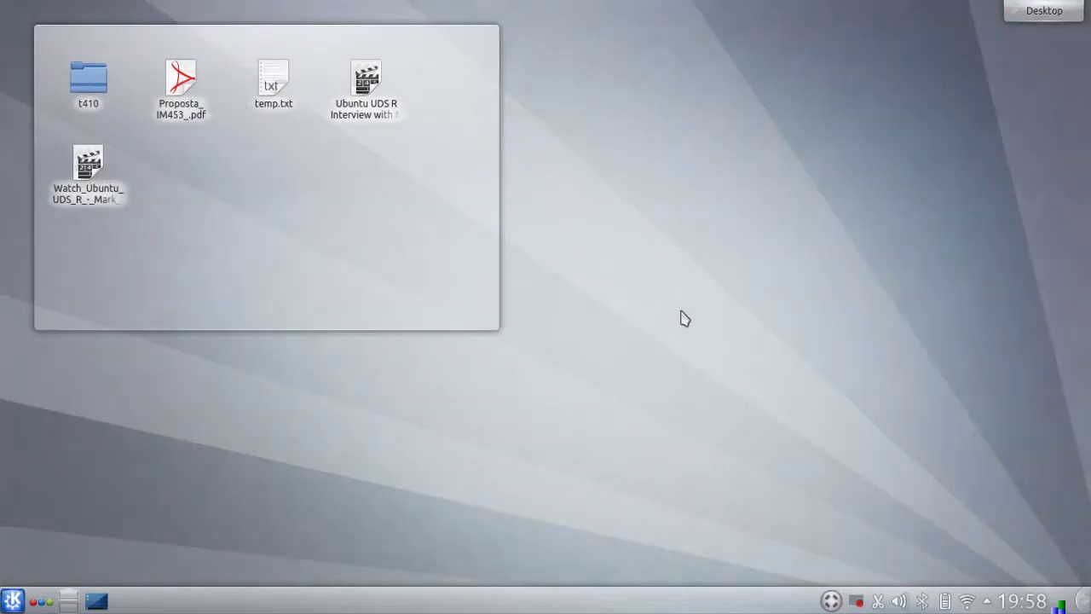
Step: Run the system monitor with the query moni, examine its CPU, memory and network load histories, and close it
key("alt+F2")
type("moni")
key("Return")
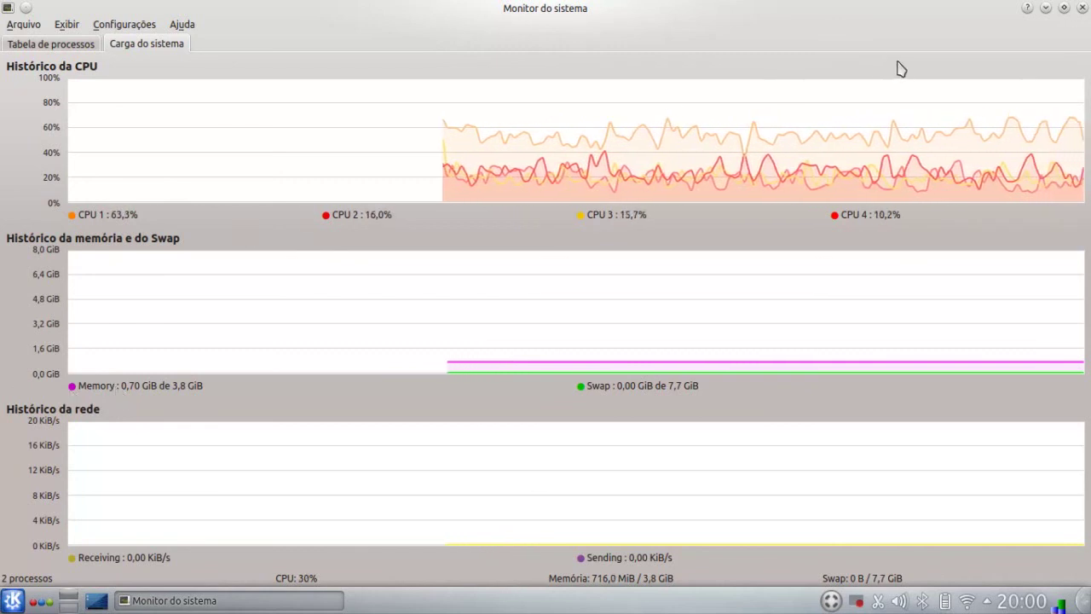
left_click(1082, 8)
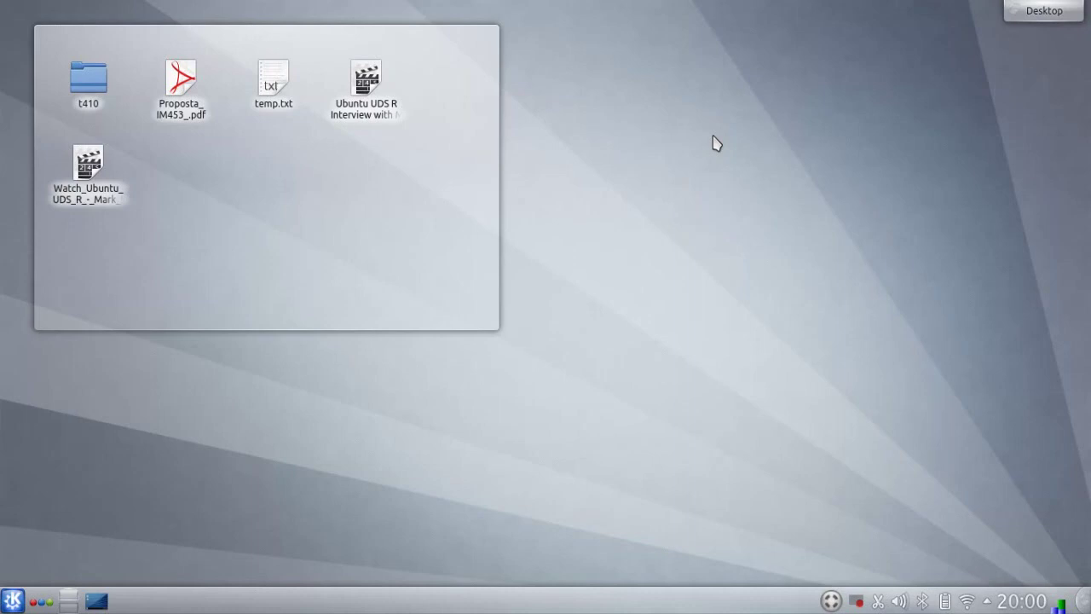
Step: Open the Dolphin file manager, look inside the VirtualBox VMs folder and return to the home folder
left_click(13, 601)
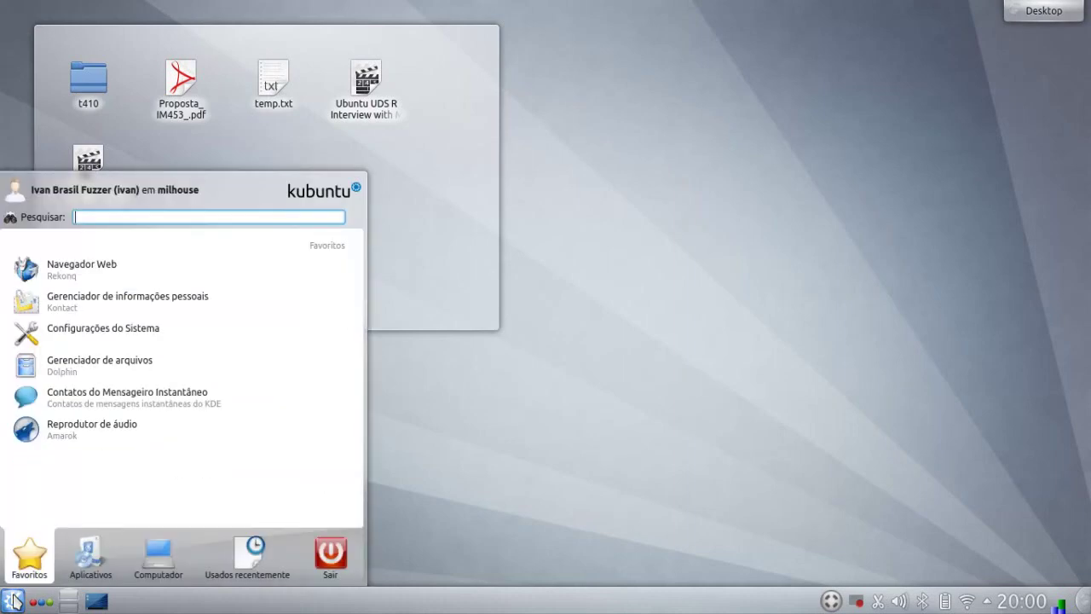
left_click(116, 367)
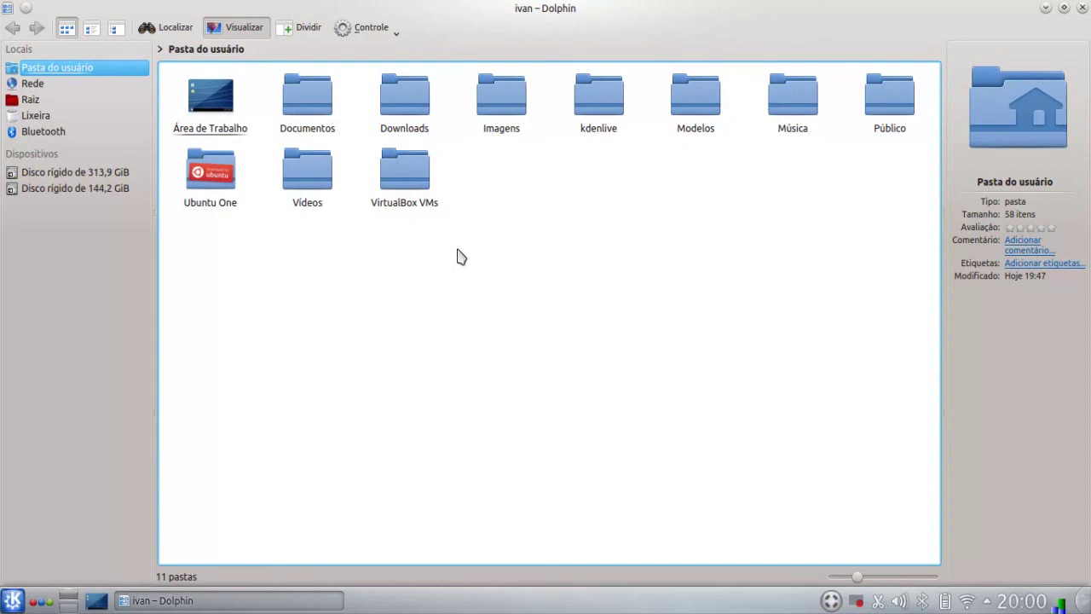
left_click(405, 185)
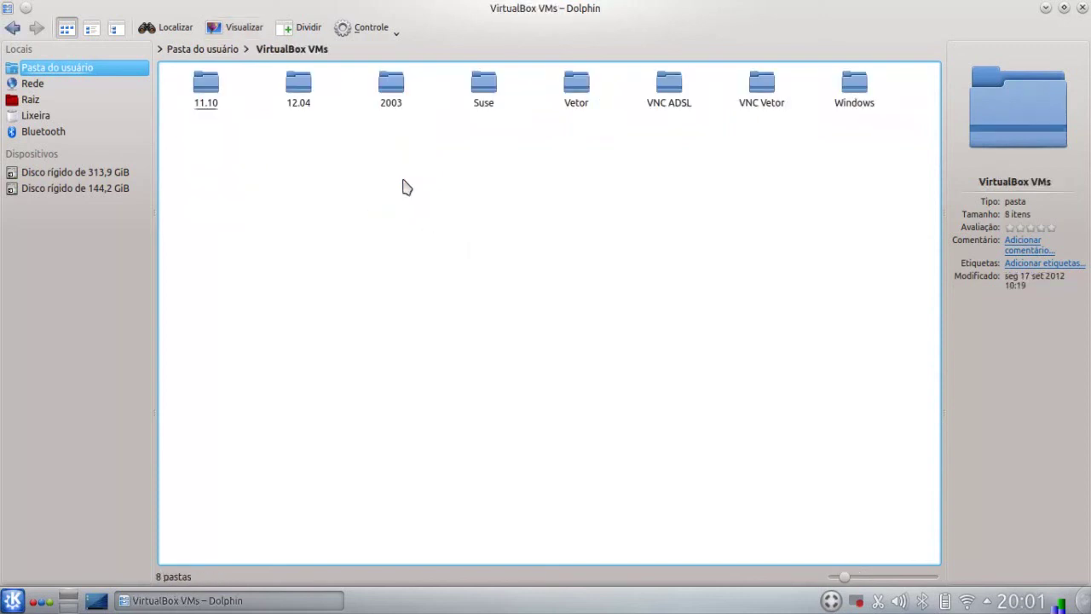
key("alt+Left")
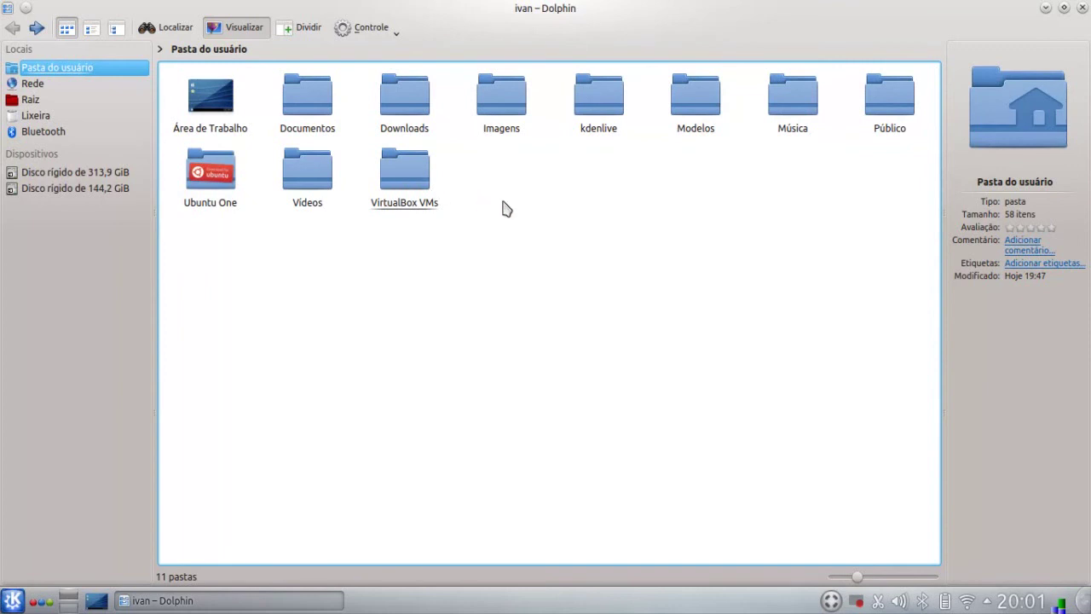
Step: Select the VirtualBox VMs, Modelos and Imagens folders together using their selection markers, and clear the selection
left_click(390, 155)
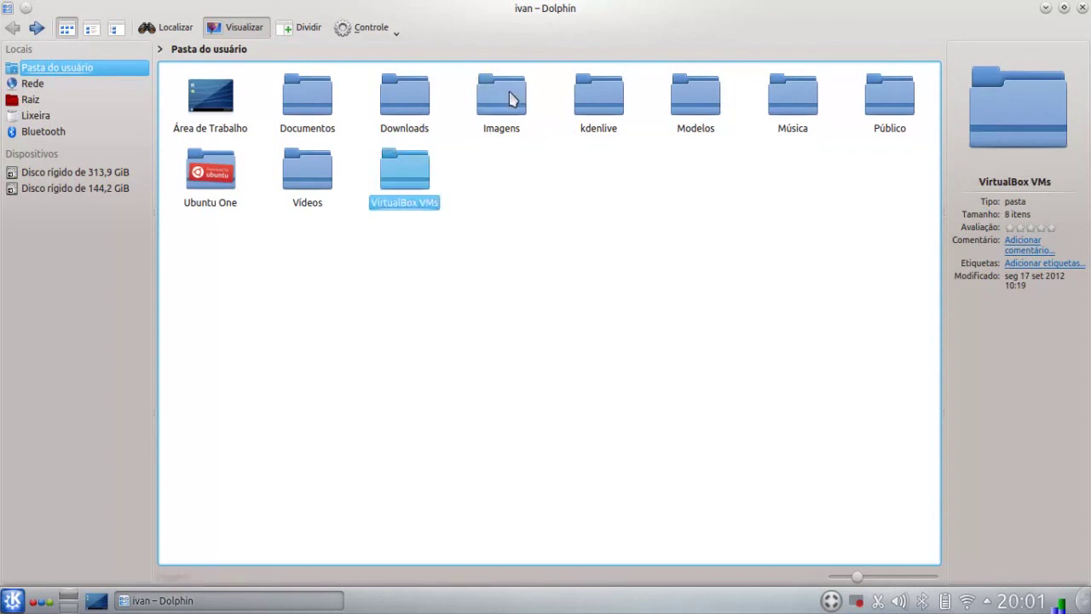
left_click(483, 80)
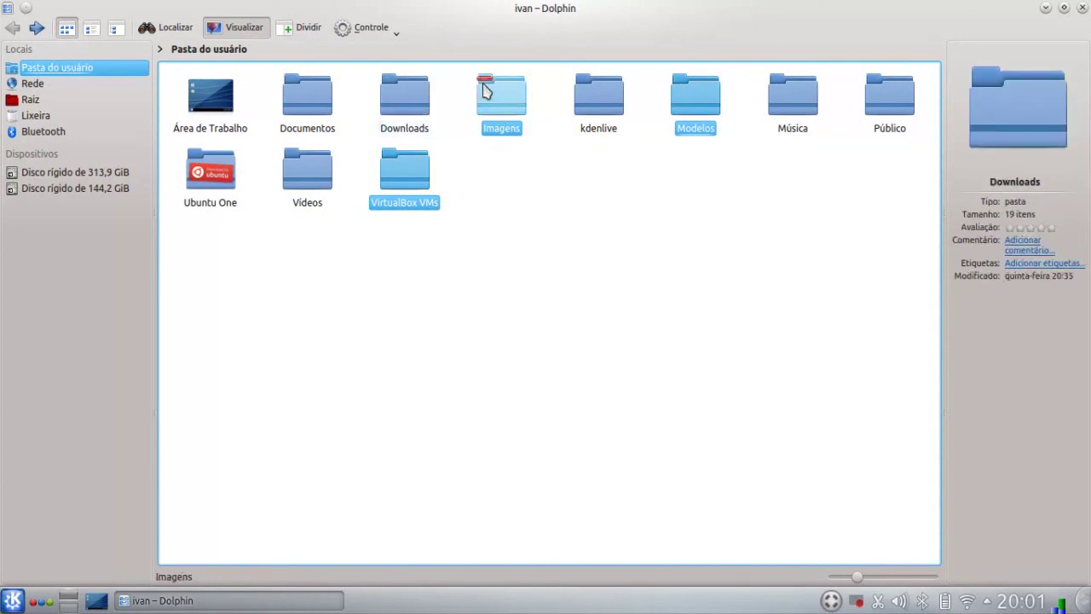
left_click(651, 246)
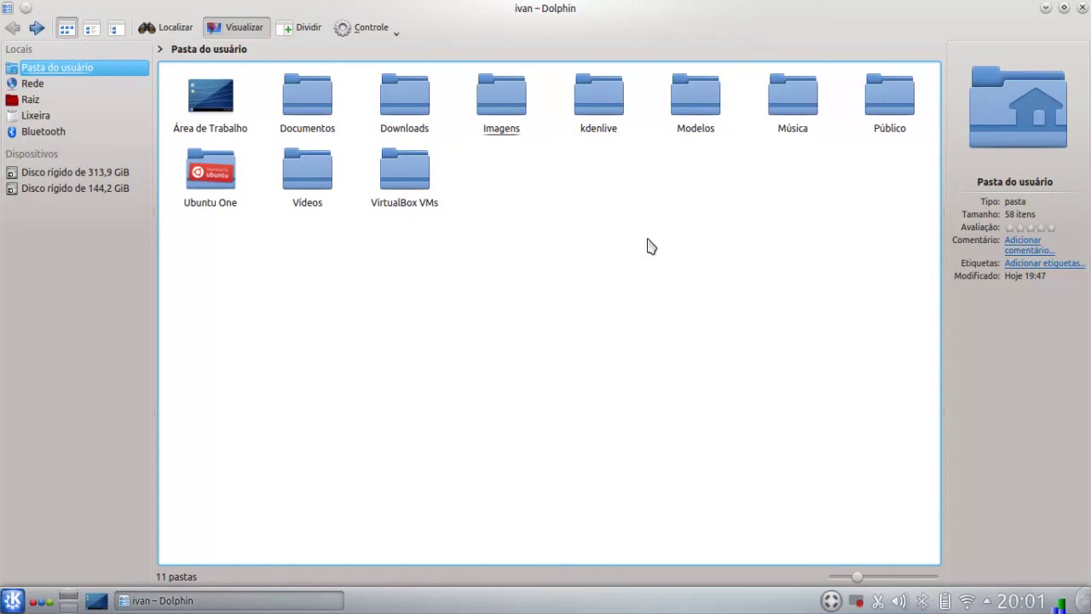
Step: Make the file manager's location editable and replace the home path with ssh://
key("ctrl+l")
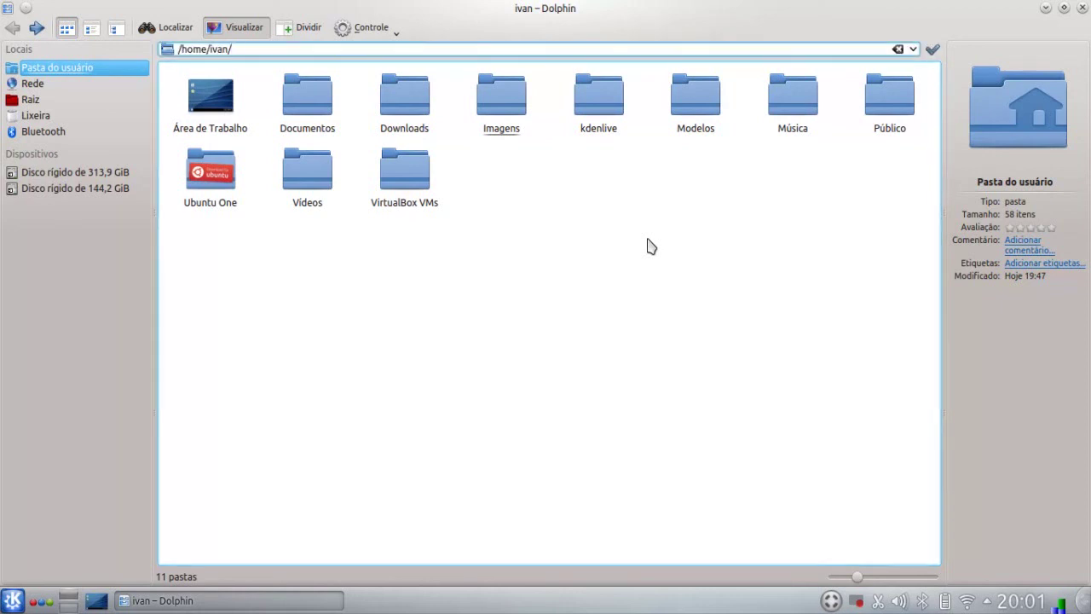
key("BackSpace")
key("BackSpace")
key("BackSpace")
key("BackSpace")
key("BackSpace")
key("BackSpace")
key("BackSpace")
key("BackSpace")
key("BackSpace")
key("BackSpace")
key("BackSpace")
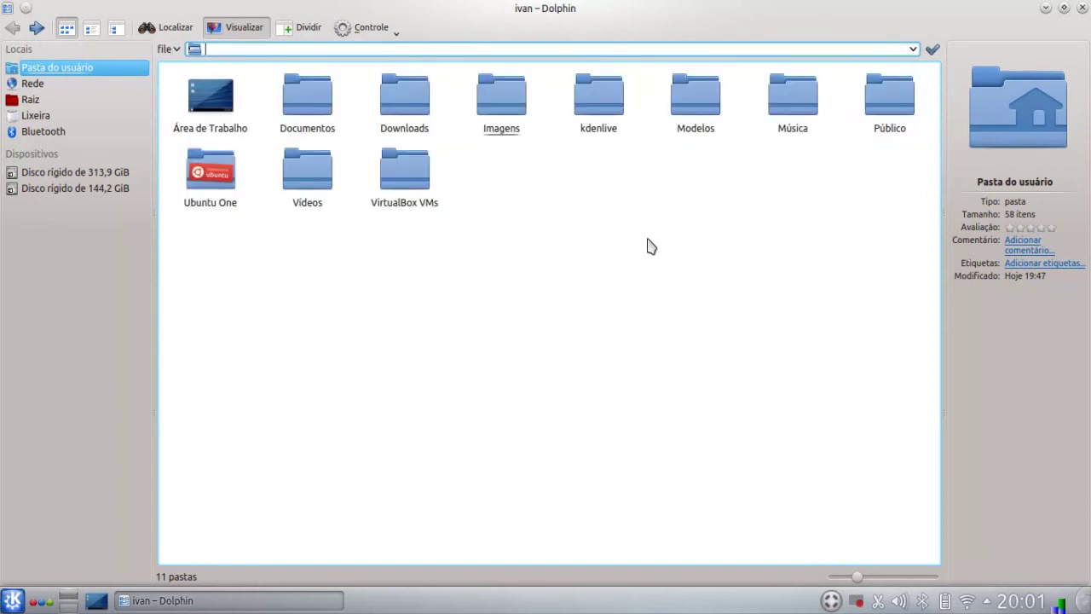
type("ssh://")
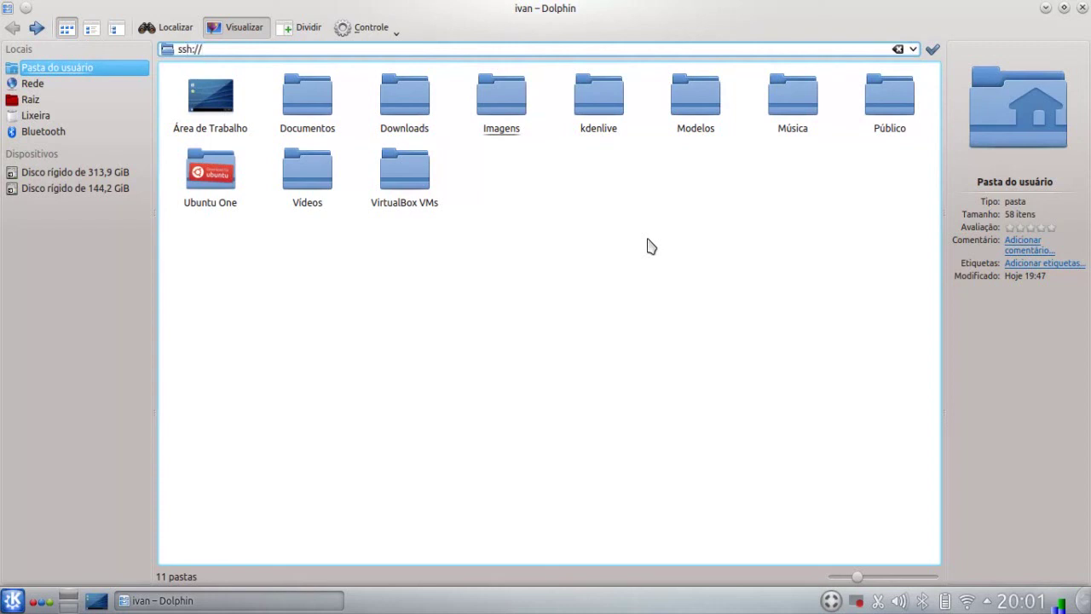
Step: Change the location's protocol prefix to sftp:// and close the file manager without connecting
key("BackSpace")
key("BackSpace")
key("BackSpace")
key("BackSpace")
type("ft")
key("BackSpace")
key("BackSpace")
key("BackSpace")
type("ftp")
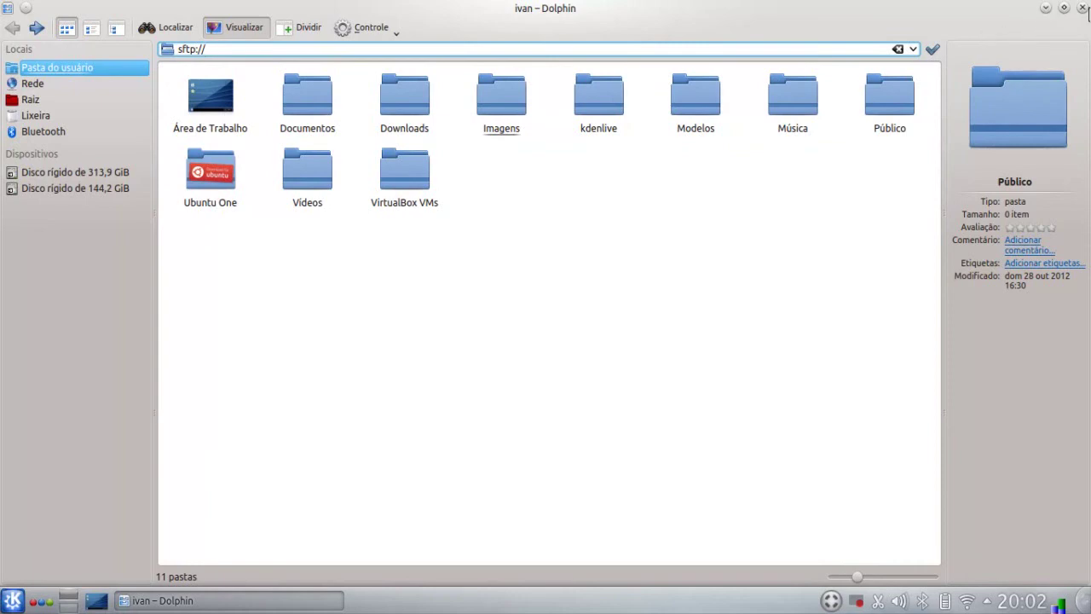
left_click(1083, 9)
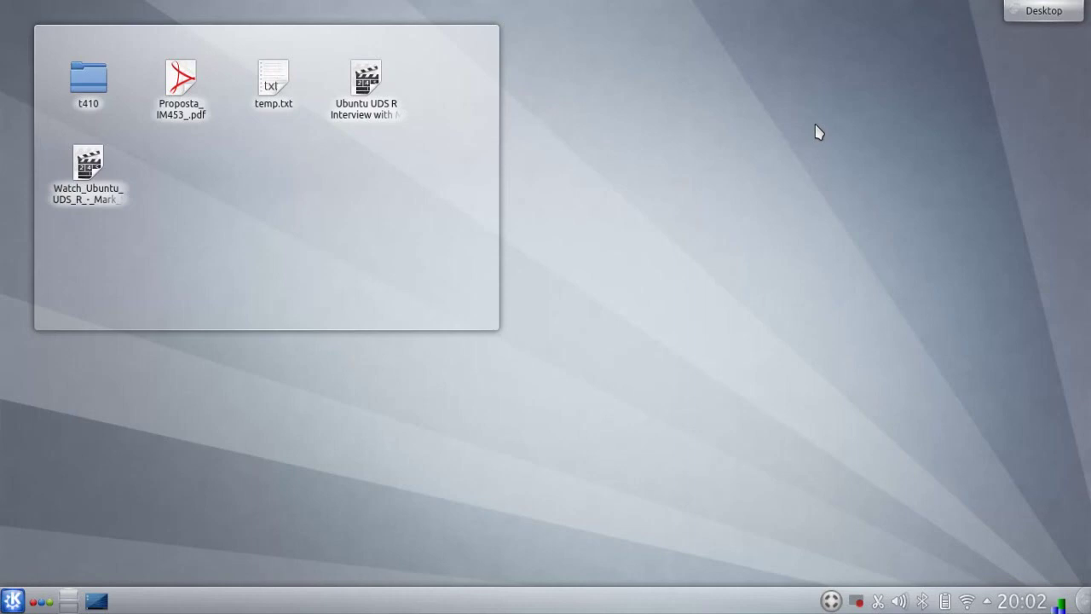
Step: Open the Tela display settings with the launcher query tel and examine the LVDS1 and VGA1 output options
key("alt+F1")
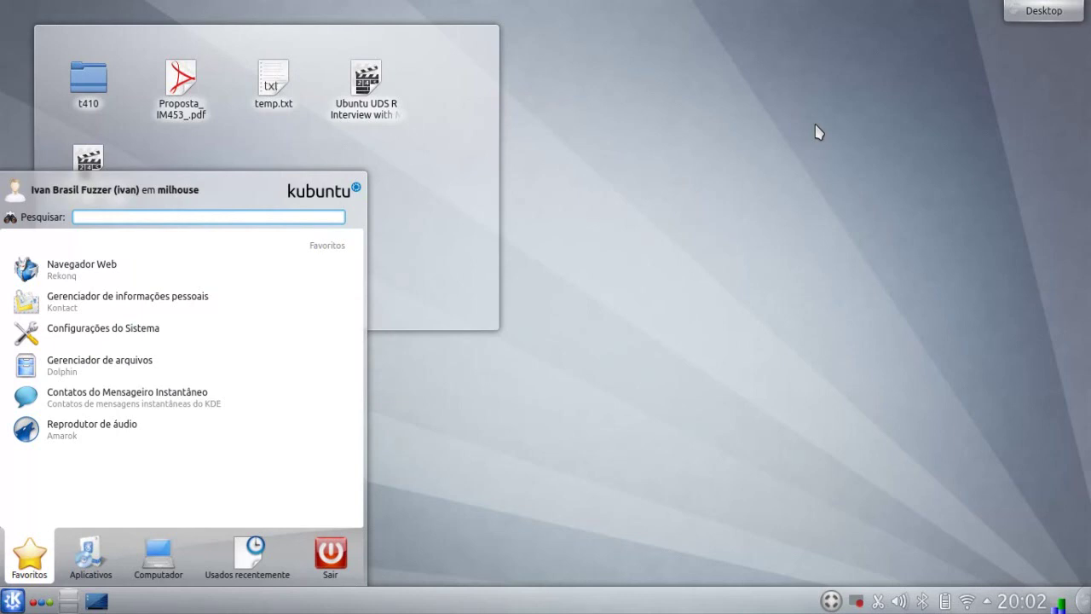
type("tel")
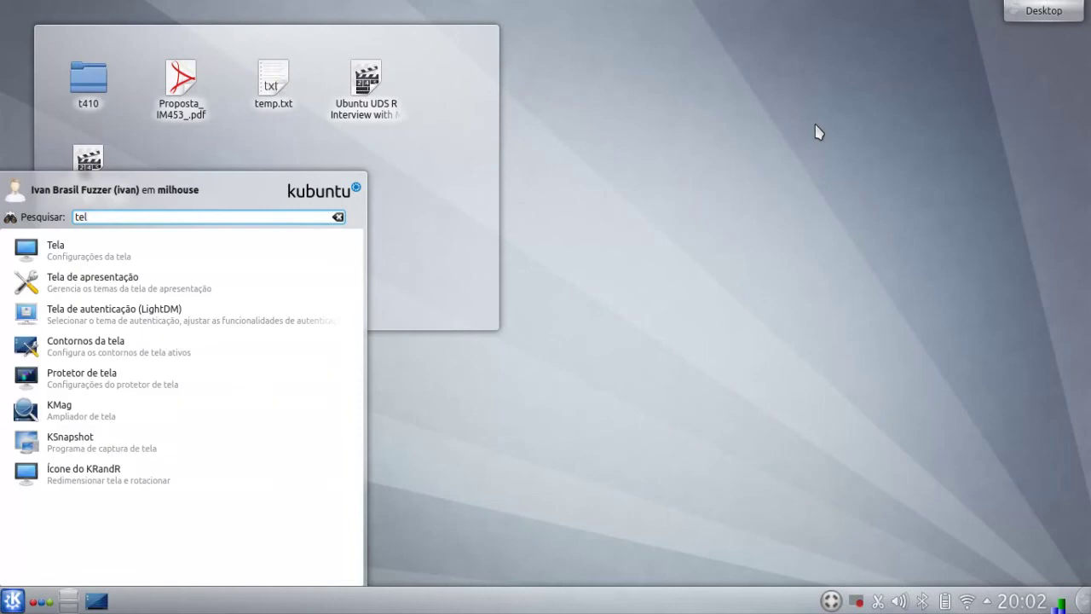
key("Return")
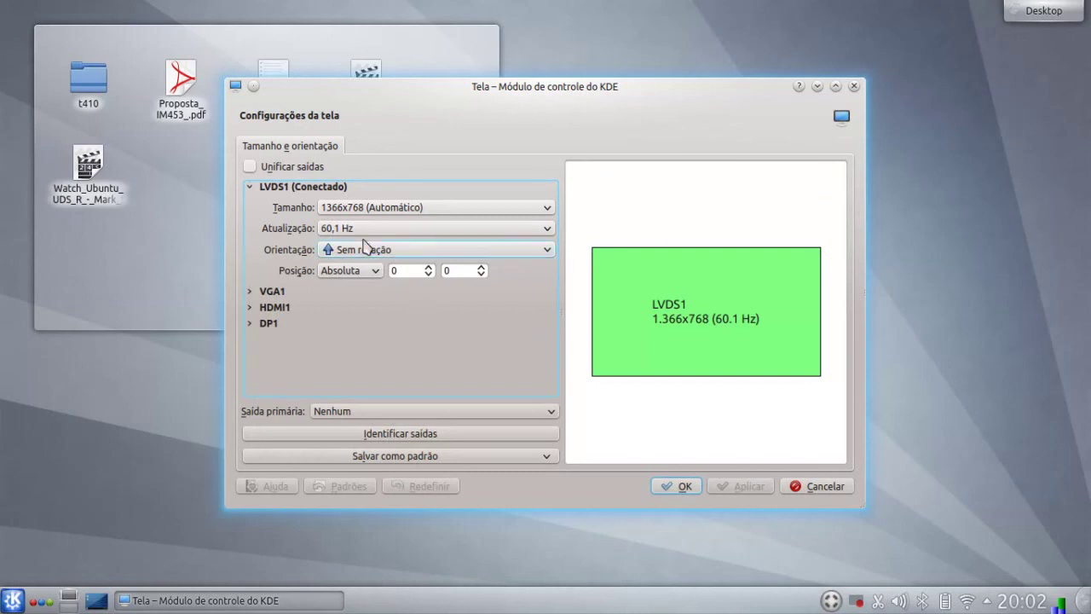
left_click(252, 294)
scroll(353, 327, "down", 1)
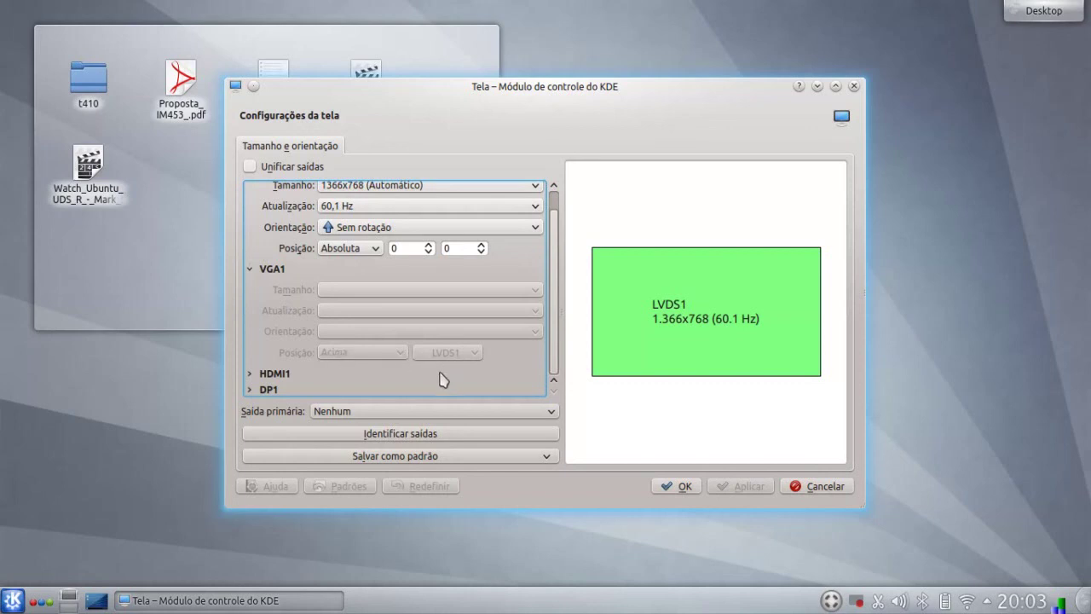
Step: Choose LVDS1 as the primary output and close the display settings without applying the change
left_click(361, 416)
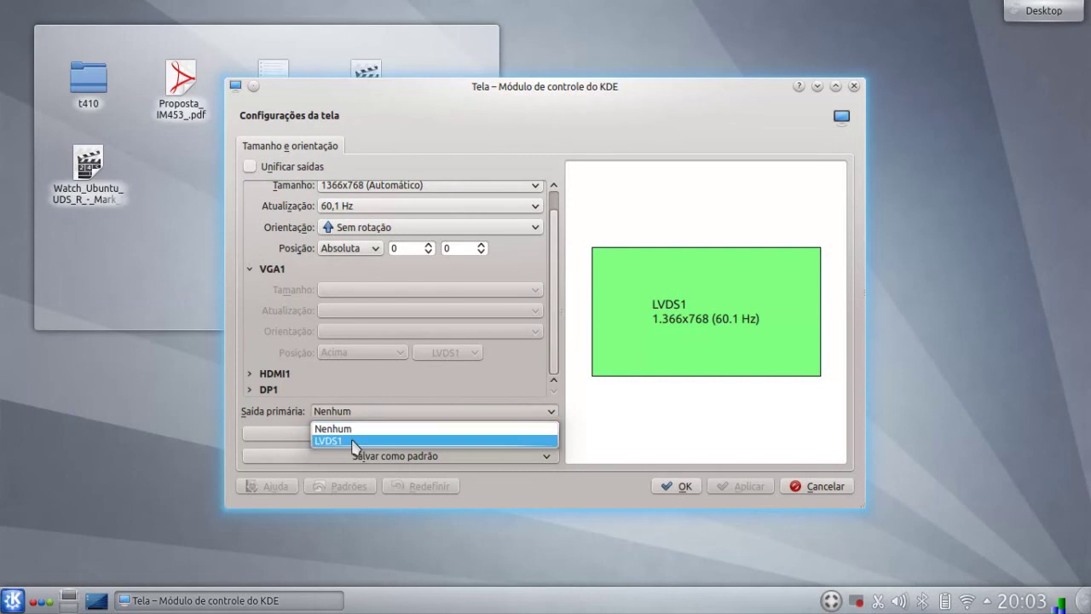
left_click(354, 445)
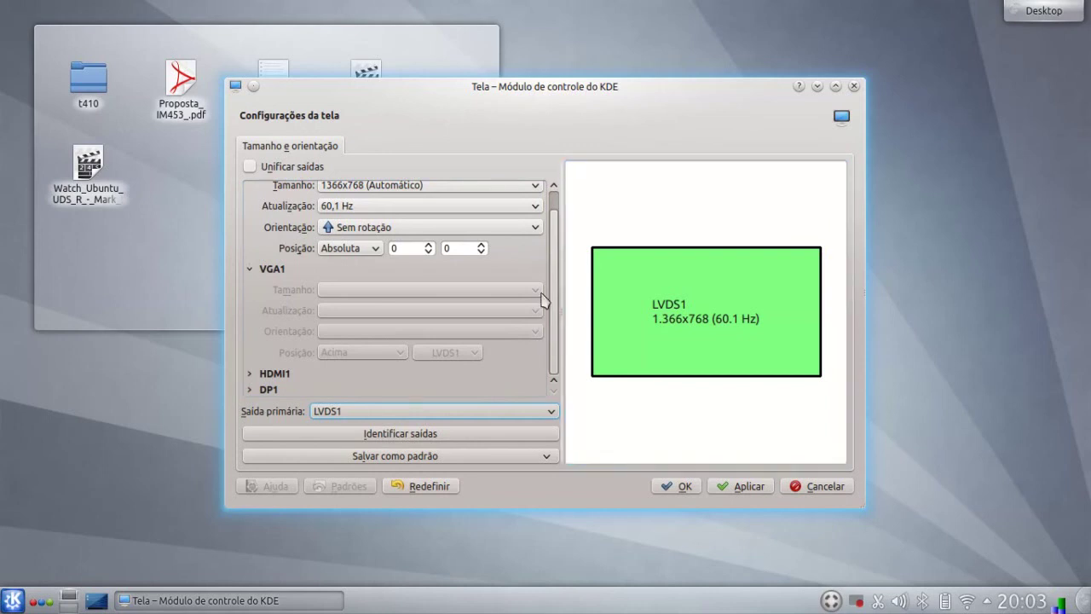
scroll(547, 300, "up", 1)
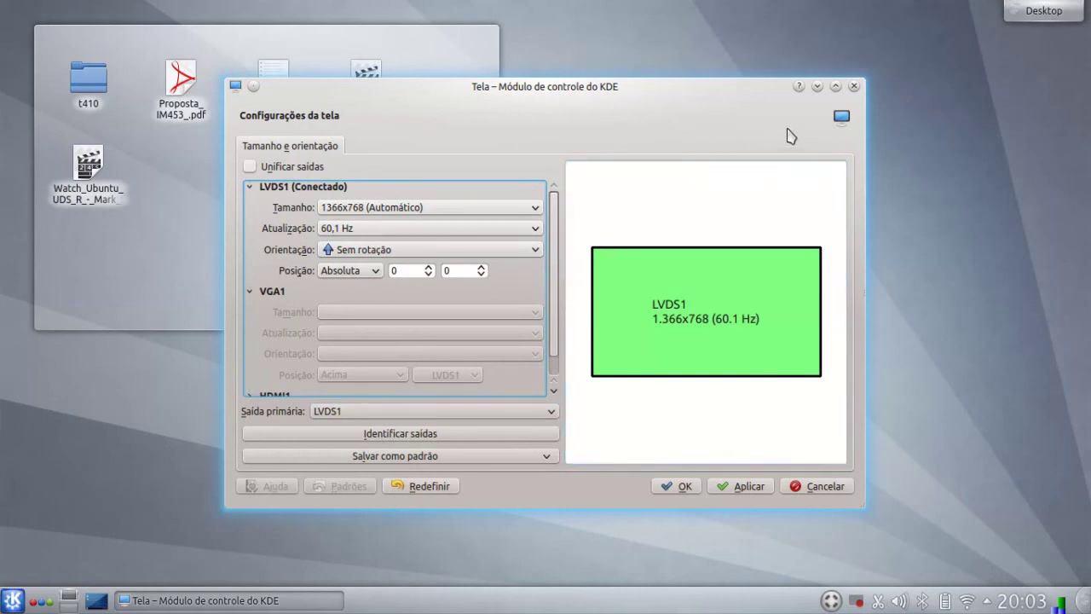
left_click(855, 87)
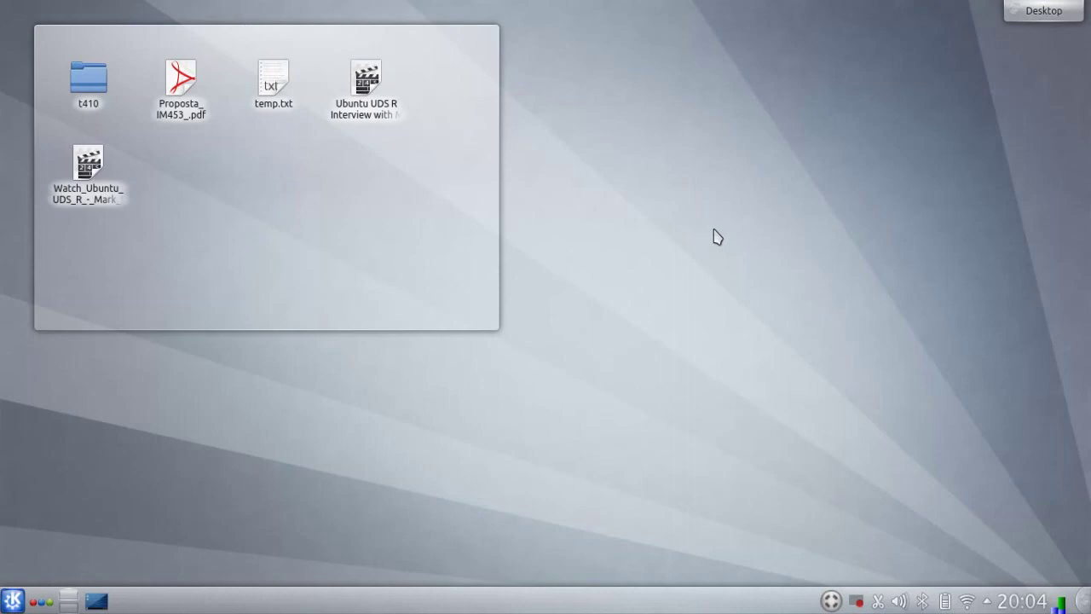
Step: Open the default desktop's settings, look over the layout and wallpaper options, and close them
right_click(674, 184)
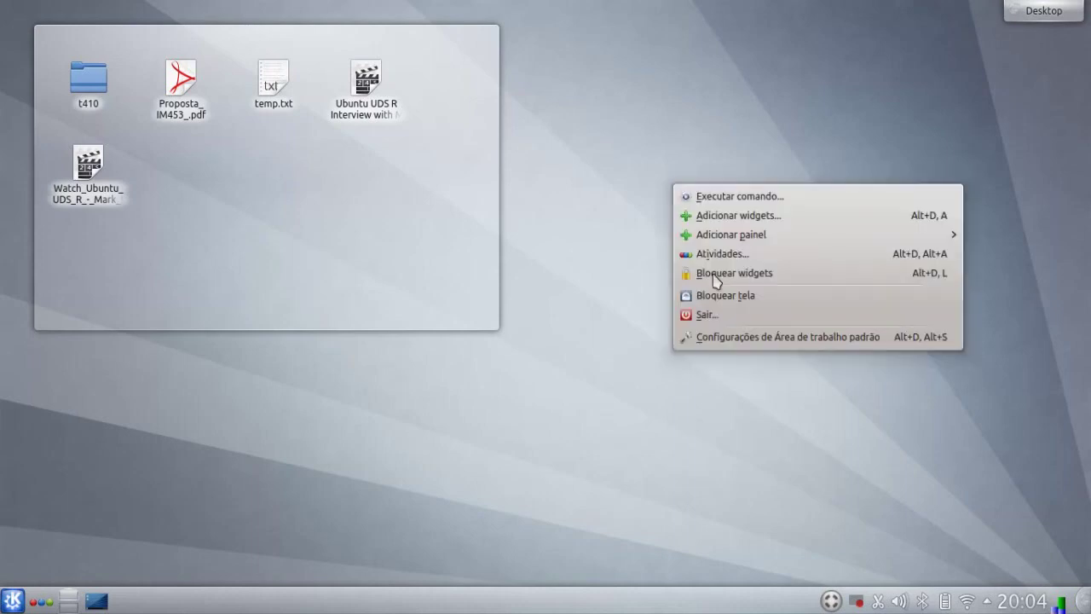
left_click(711, 342)
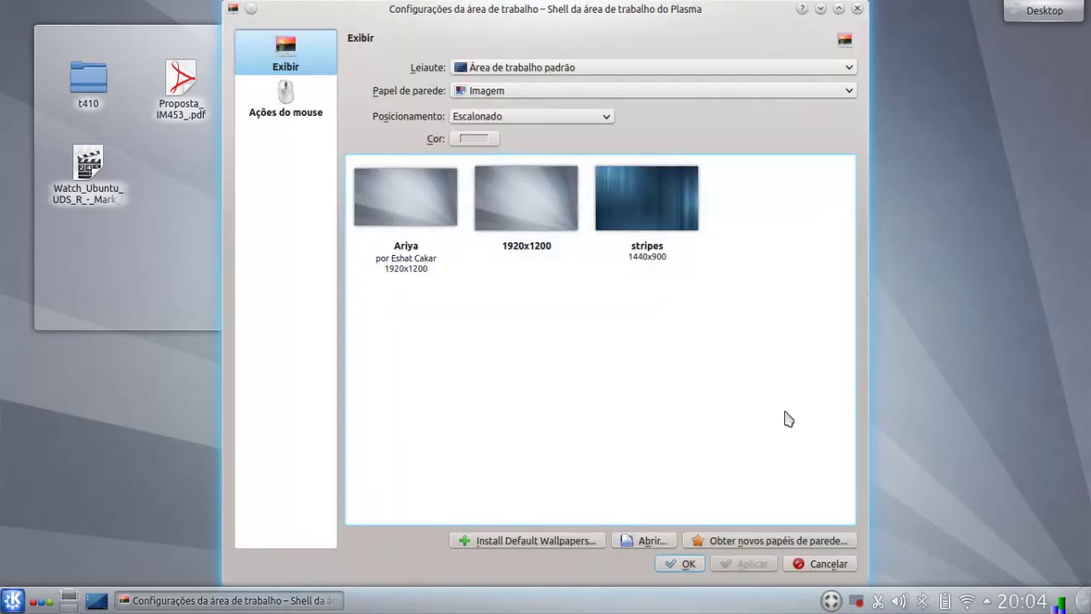
left_click(859, 10)
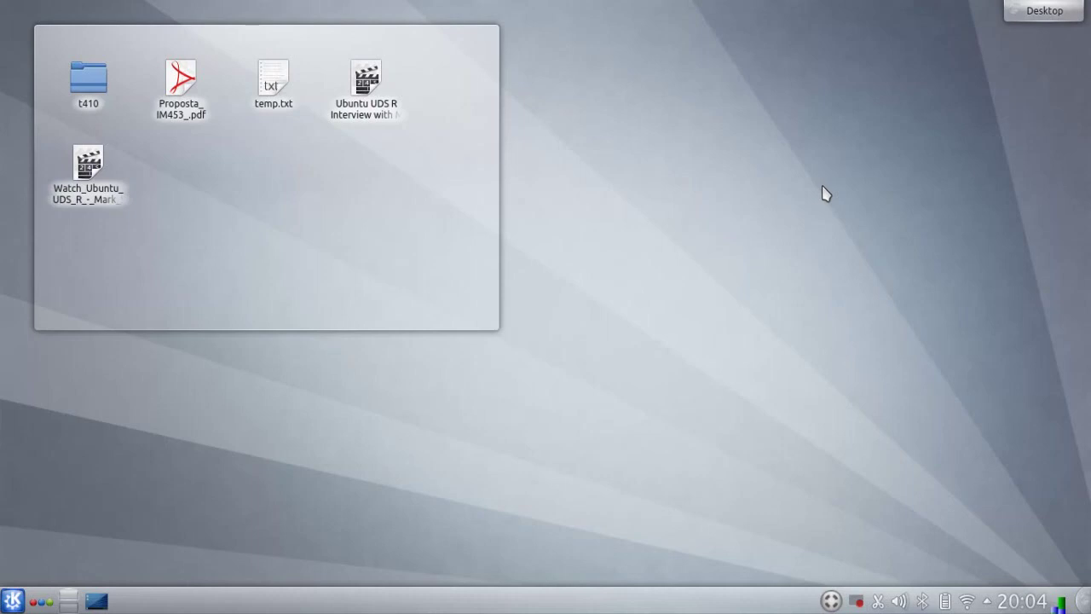
Step: Open the KDE instant messaging contact list, look it over, and close it
left_click(832, 601)
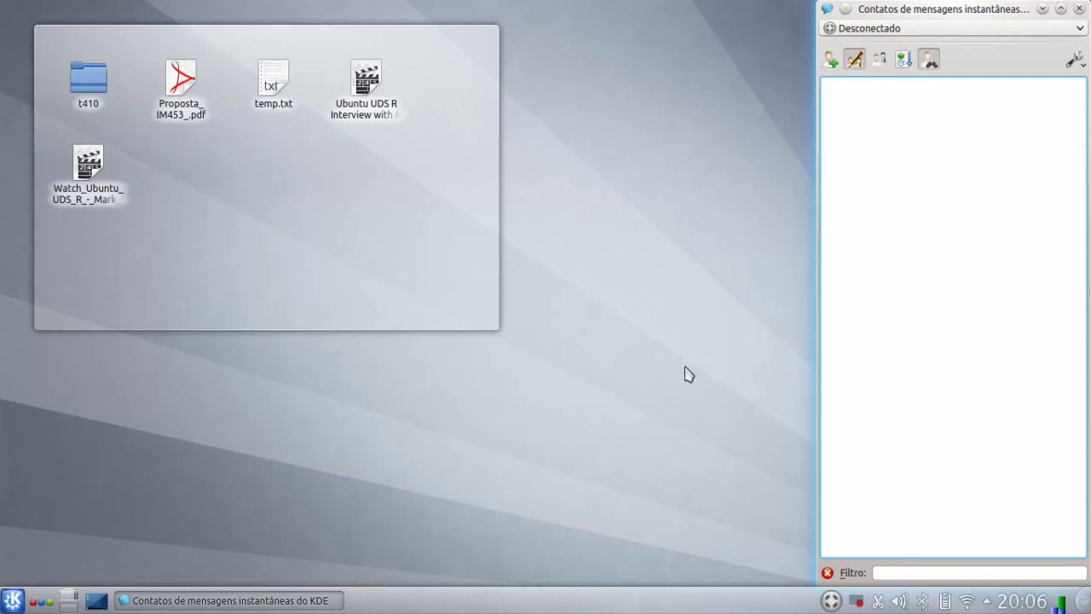
left_click(1079, 9)
Step: Launch the Muon update manager by searching the application launcher for geren, look it over, and close it
left_click(13, 599)
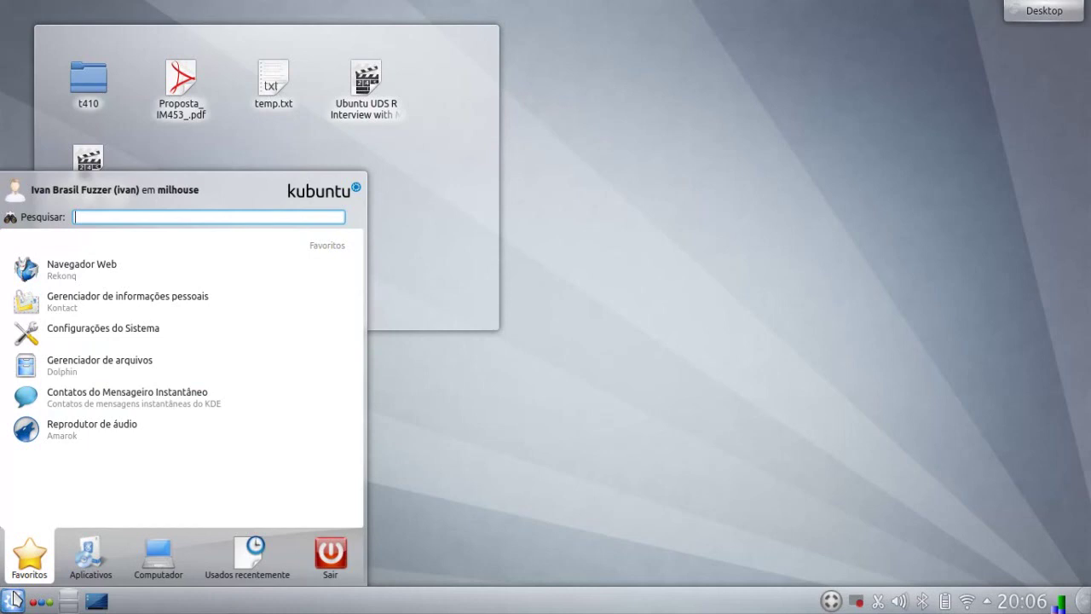
type("gern")
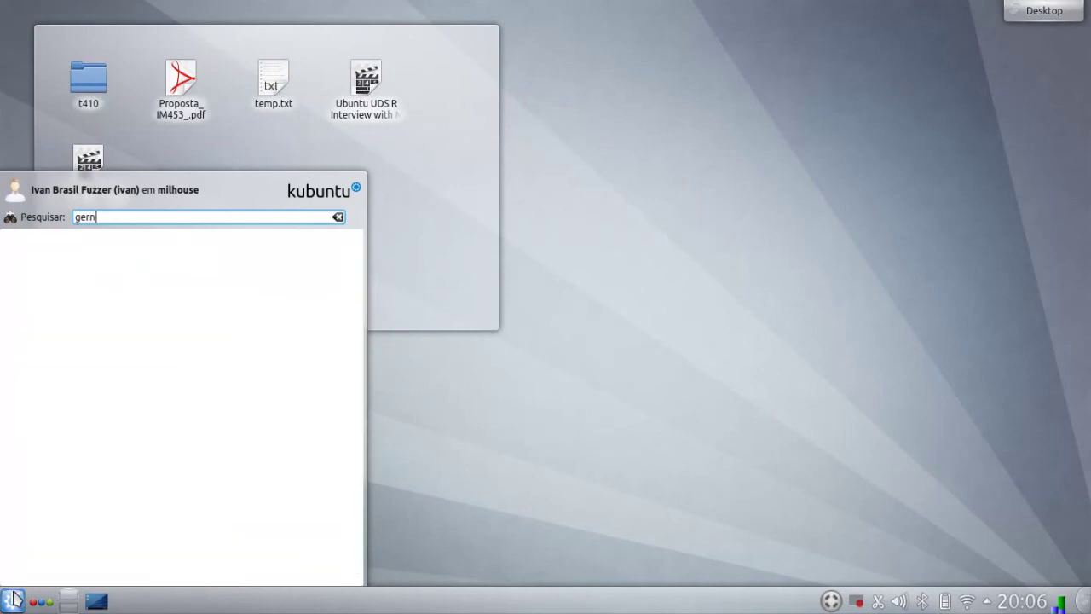
key("BackSpace")
type("en")
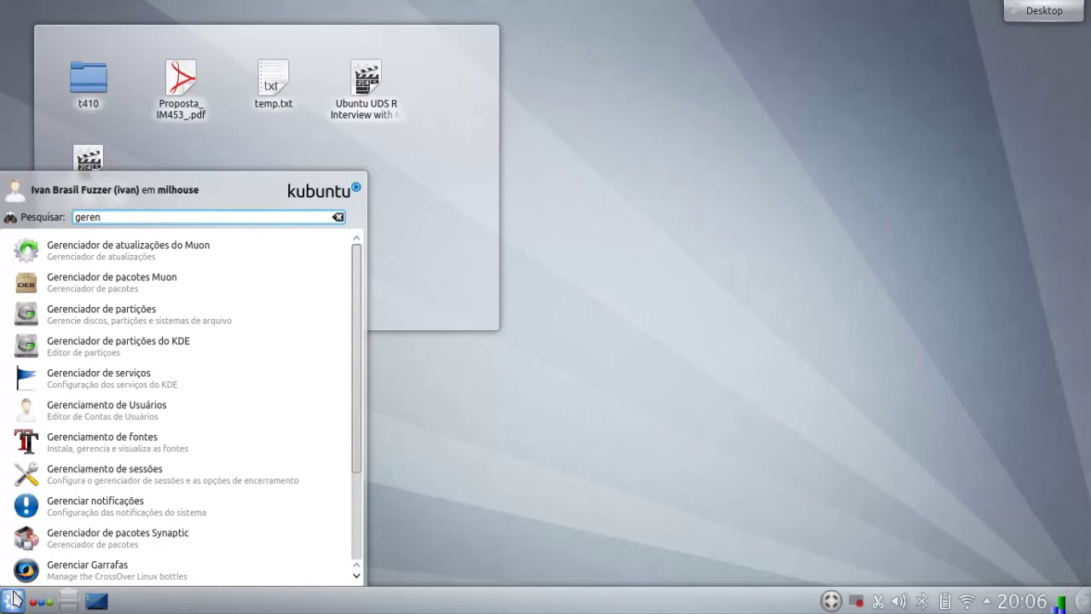
left_click(88, 249)
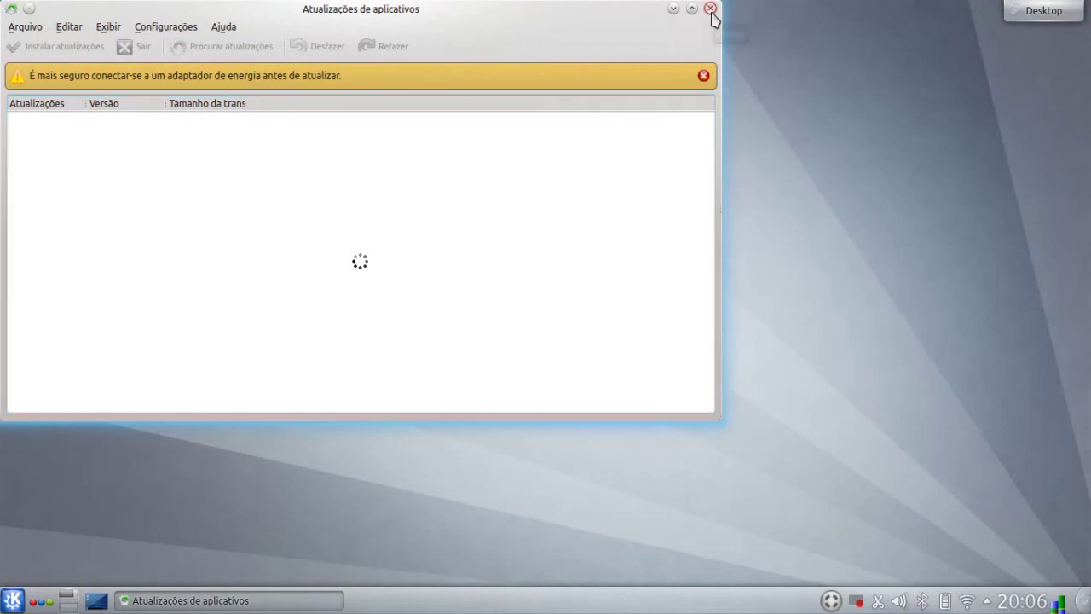
key("alt+F4")
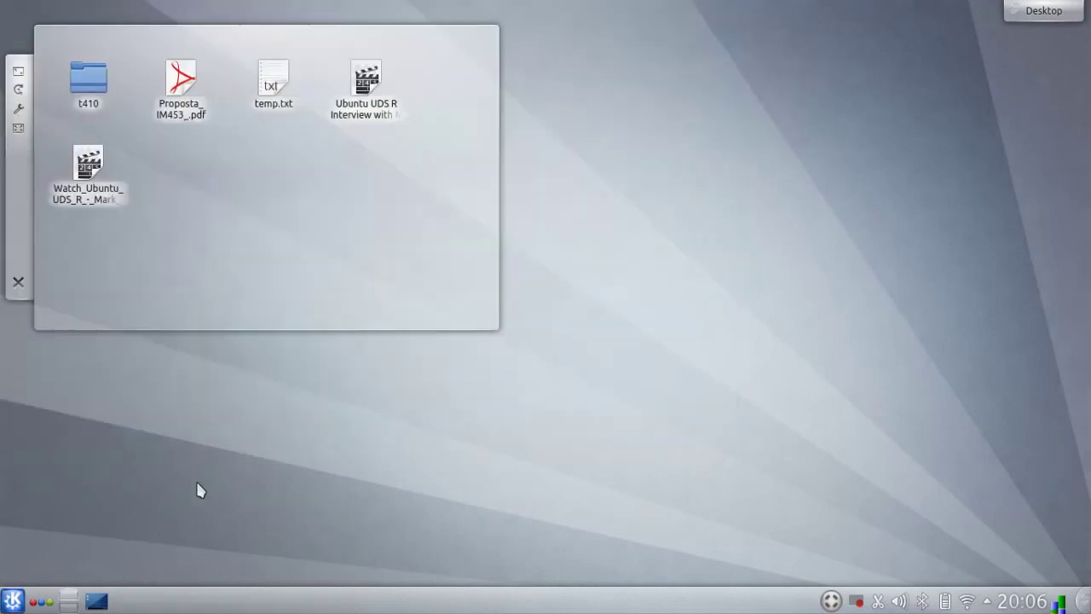
Step: Open the Muon software center from the launcher's Sistema application category
left_click(14, 600)
left_click(91, 552)
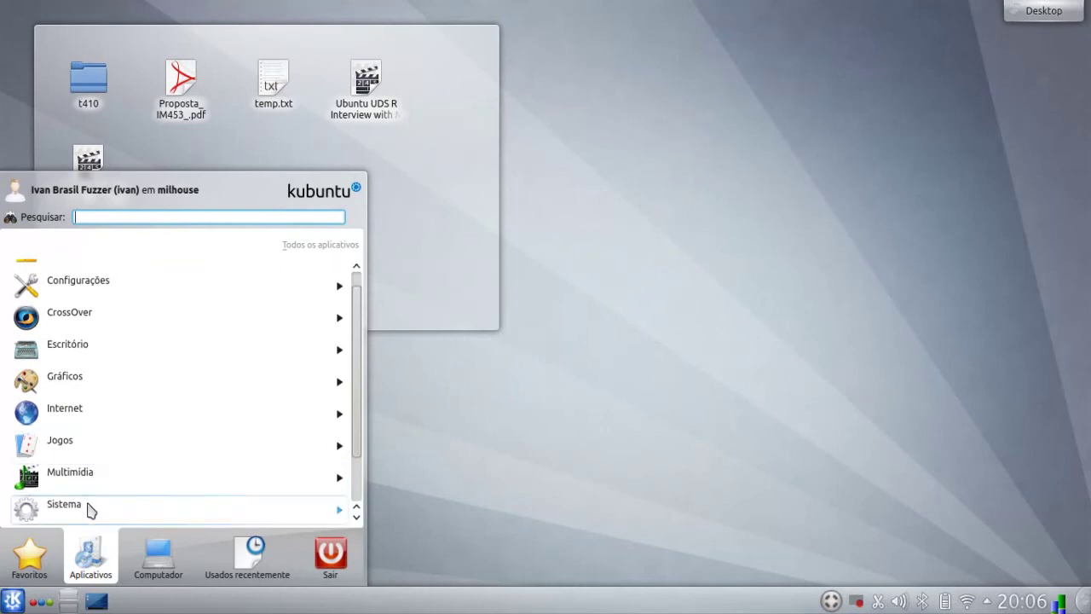
left_click(92, 510)
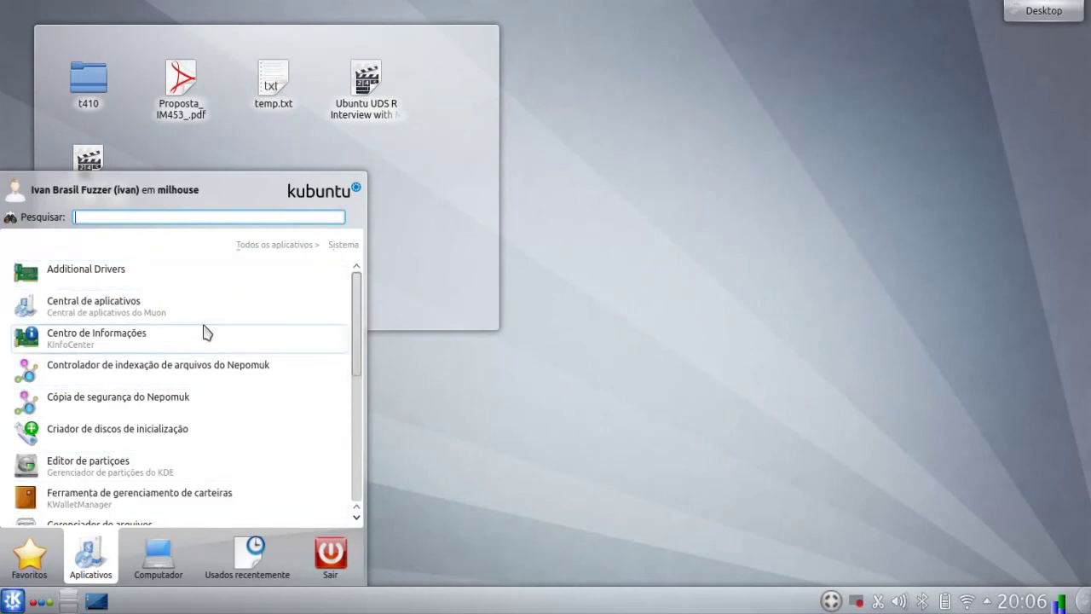
left_click(185, 314)
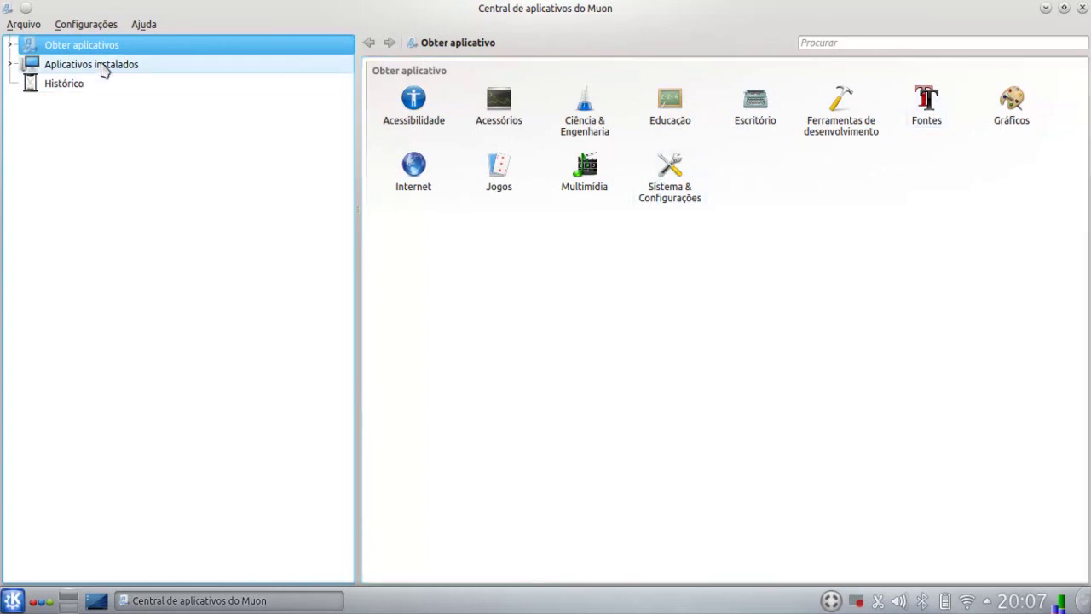
Step: List the installed applications and examine the Synaptic package manager's description, extensions and user reviews
left_click(43, 68)
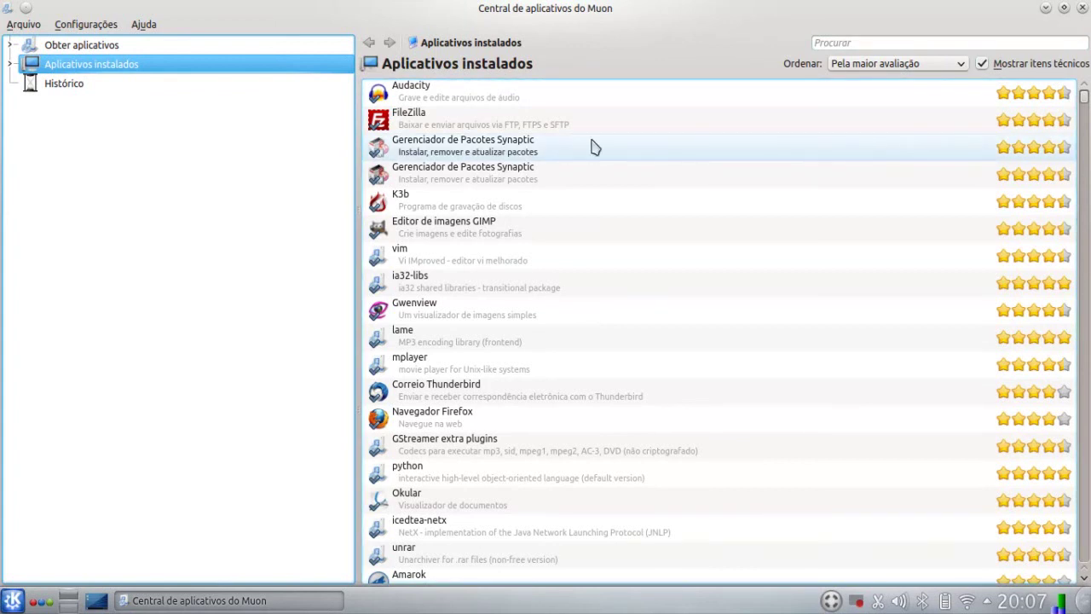
left_click(502, 151)
left_click(426, 173)
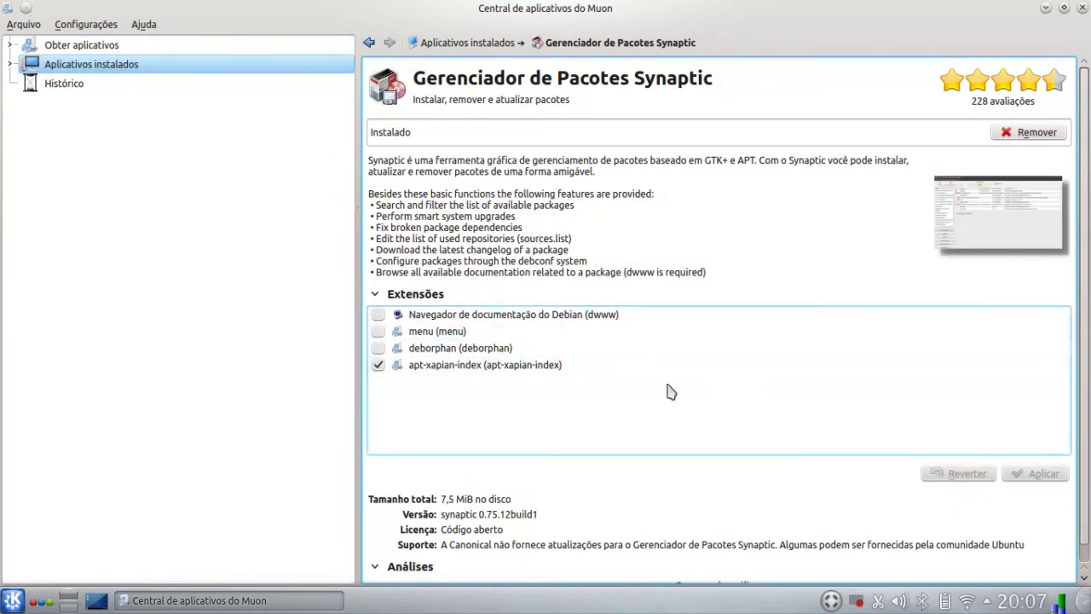
scroll(667, 390, "down", 5)
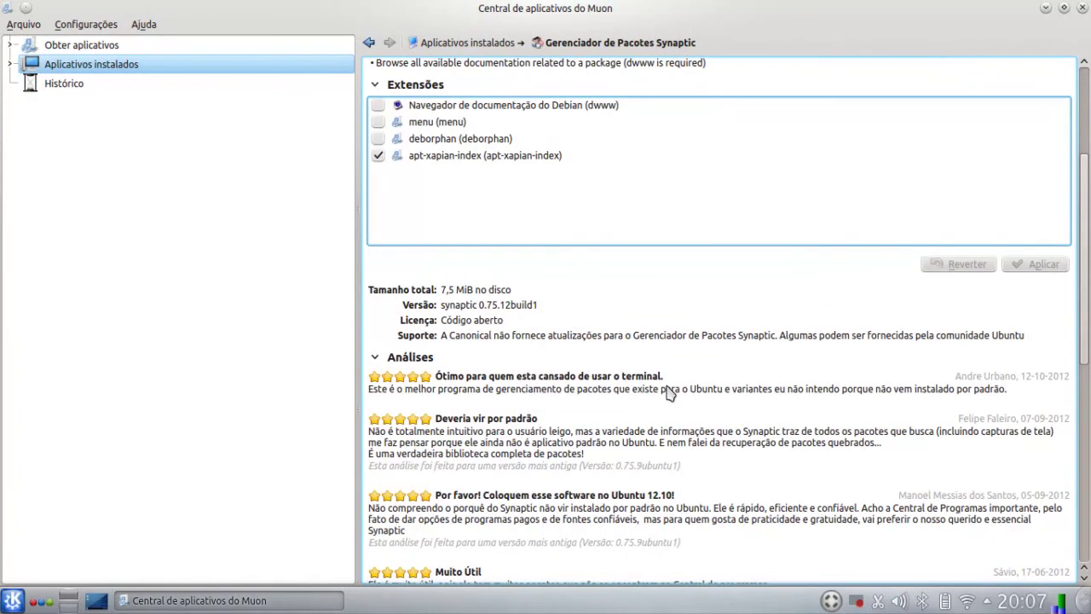
Step: View the history of software changes in the Muon software center and close it
scroll(487, 287, "up", 5)
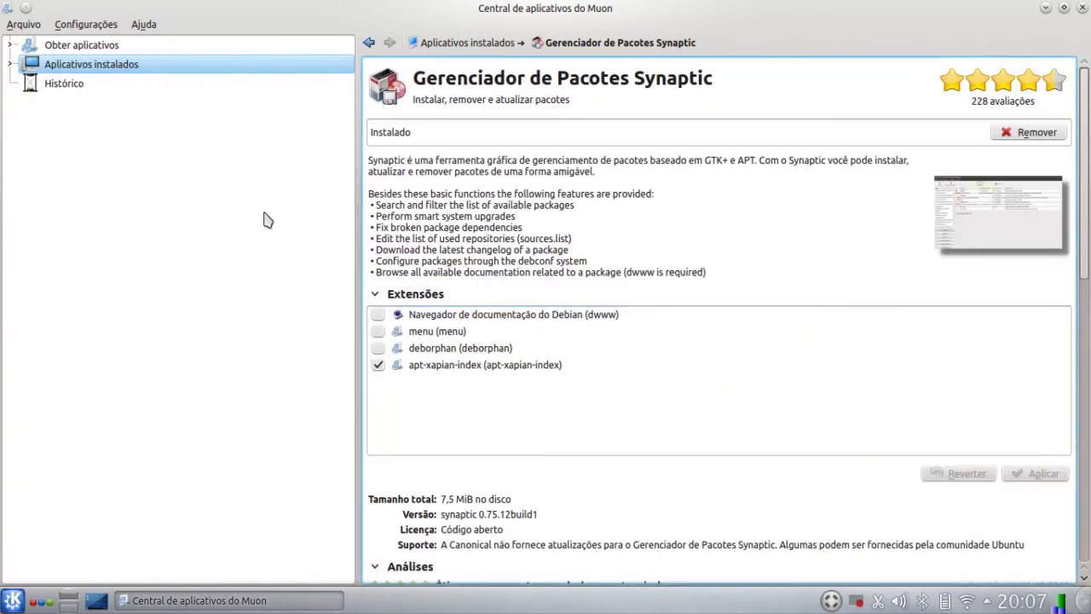
left_click(68, 82)
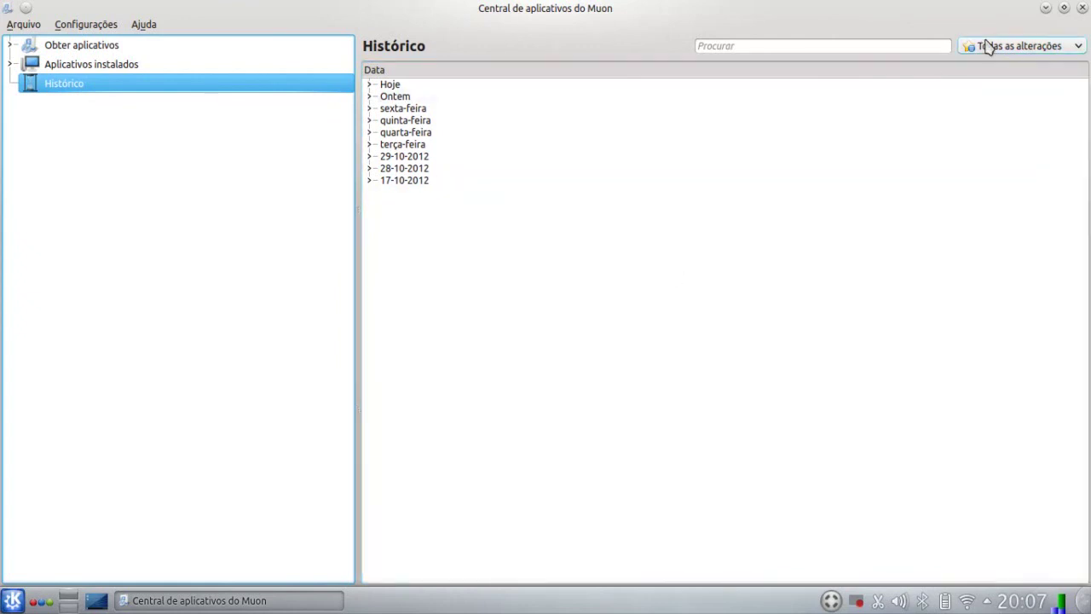
left_click(1083, 7)
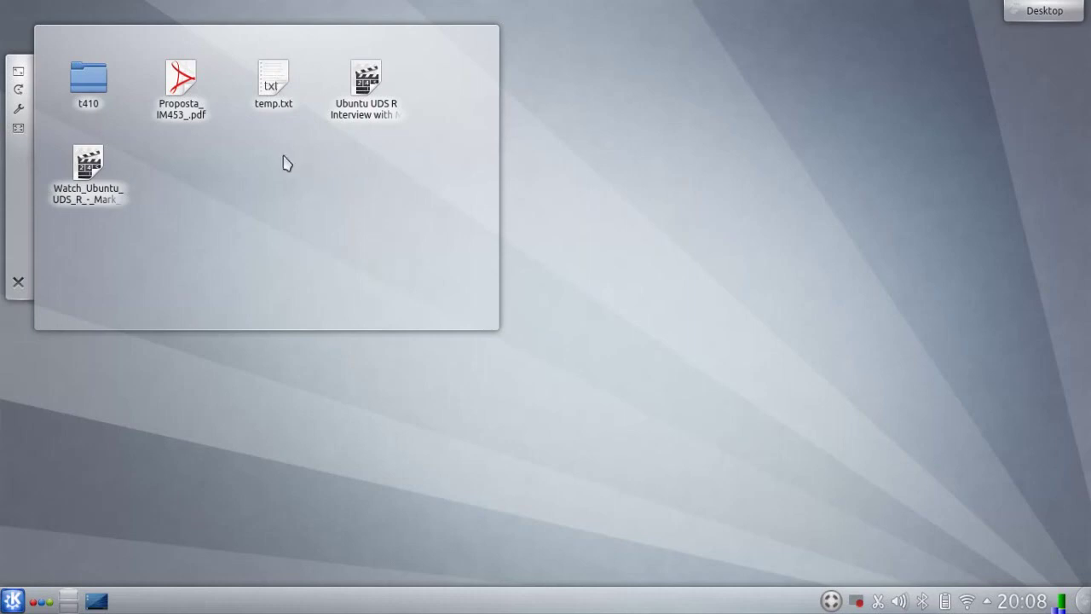
Step: Open temp.txt from the desktop folder in its default application, look it over, and close it
mouse_move(273, 84)
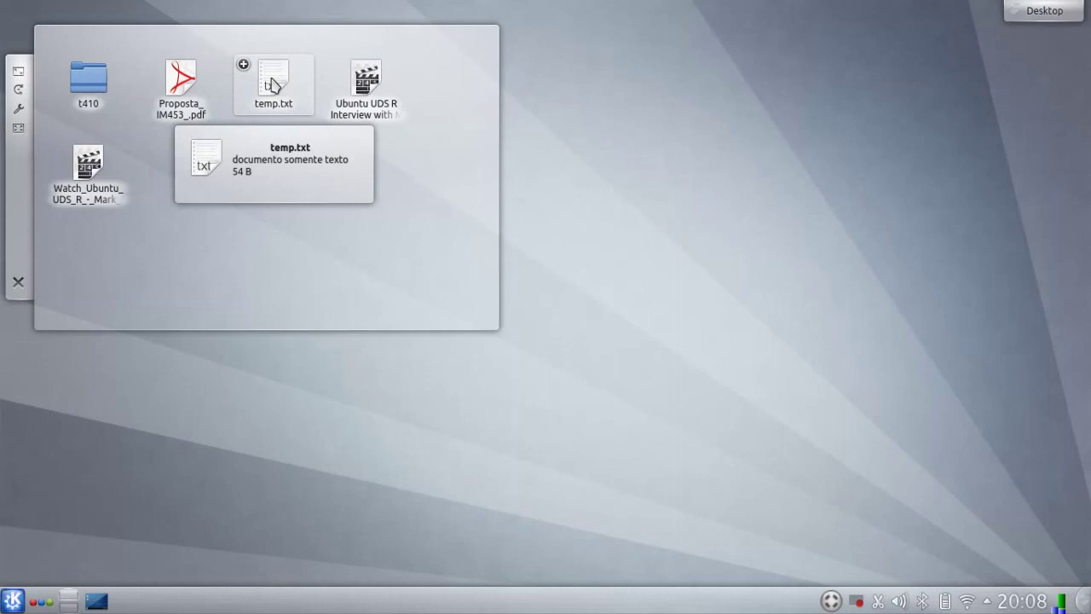
left_click(273, 86)
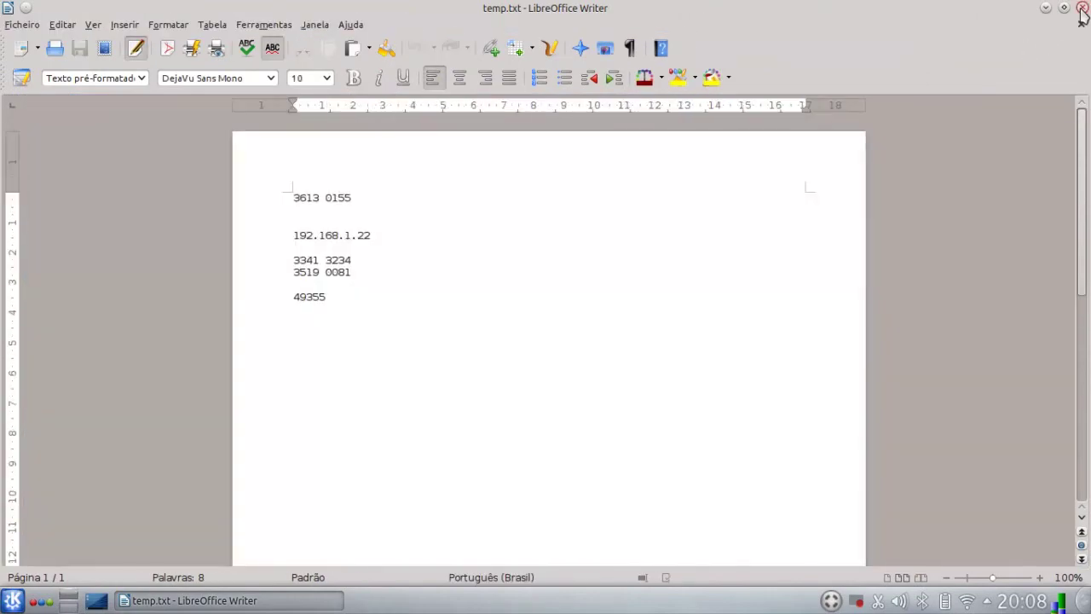
left_click(1082, 10)
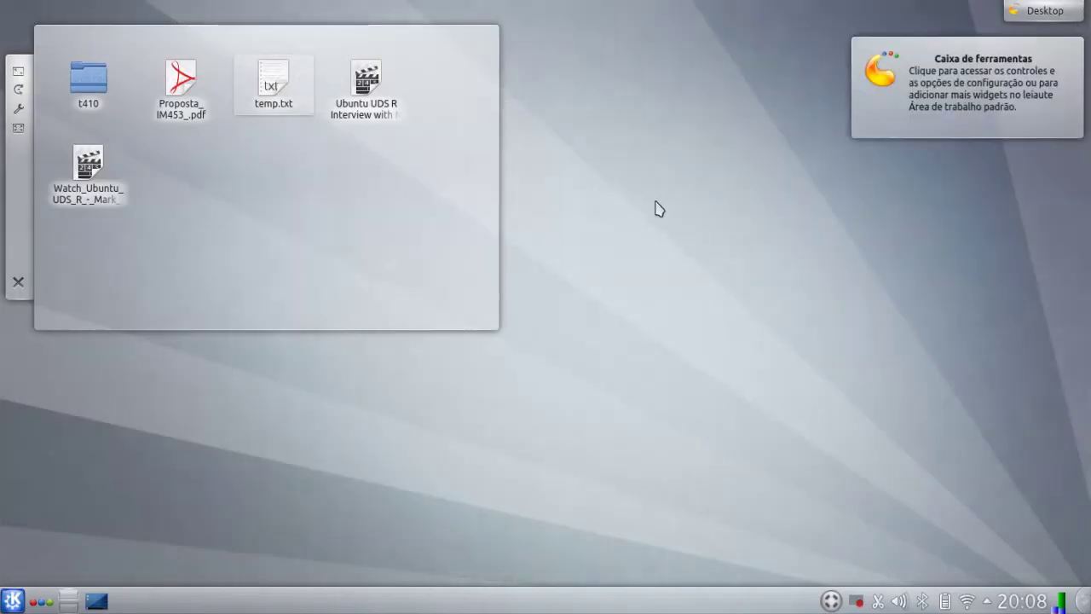
Step: Open temp.txt with Kate instead of the default application, look it over, and close the editor
right_click(269, 83)
mouse_move(336, 207)
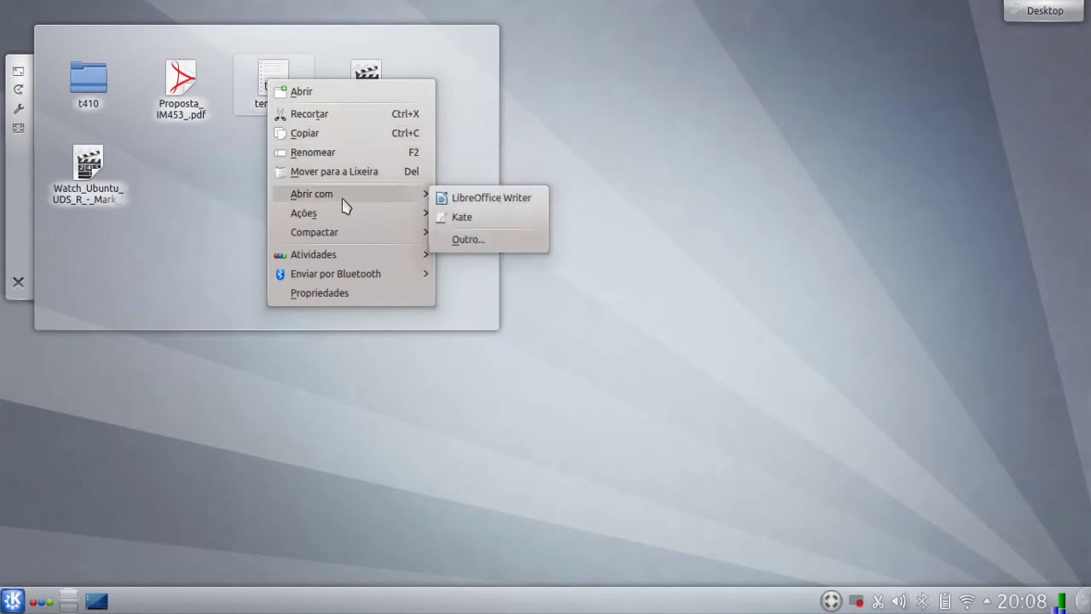
left_click(510, 222)
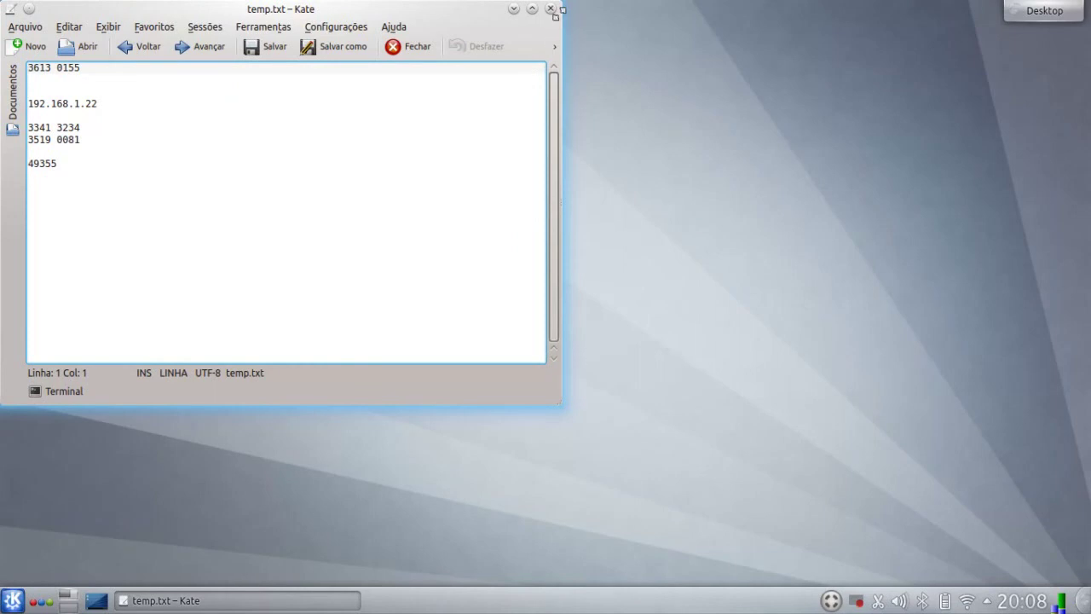
left_click(551, 9)
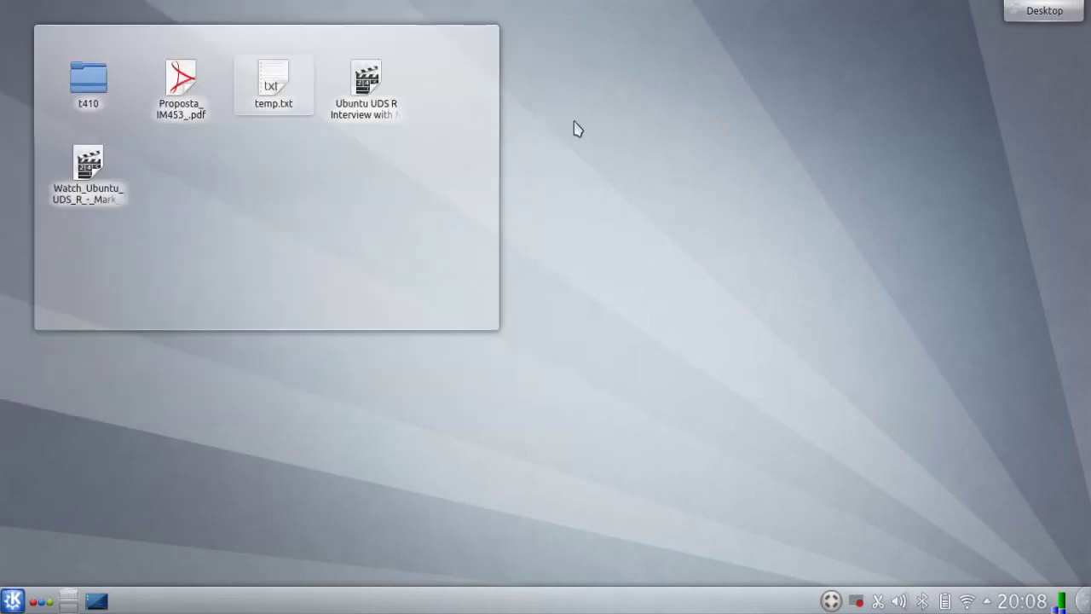
Step: Play the Watch_Ubuntu_UDS_R video from the desktop folder in its default player and close the player
mouse_move(277, 205)
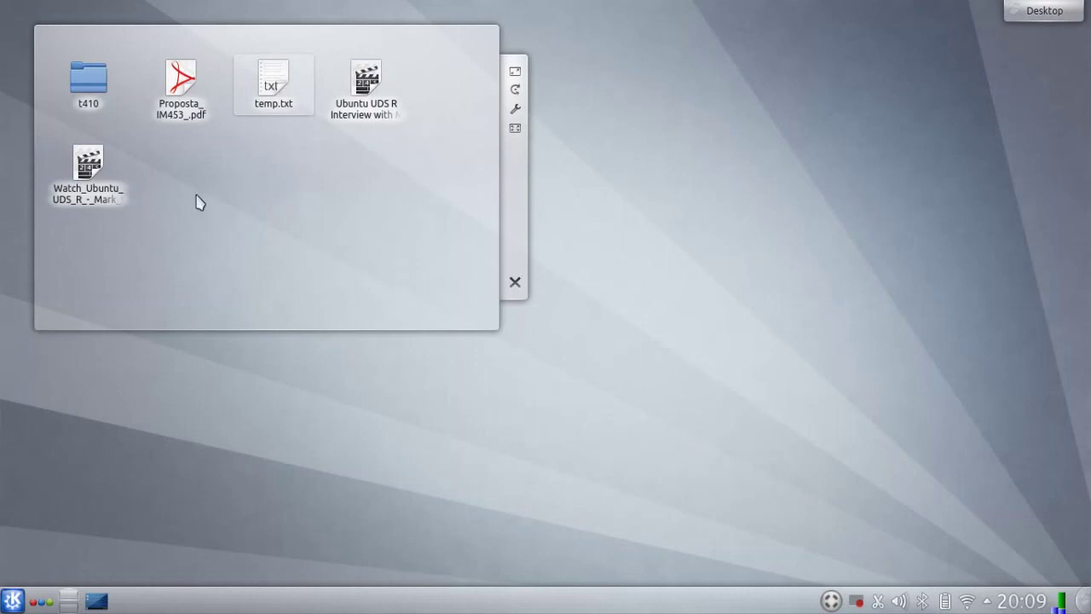
left_click(85, 166)
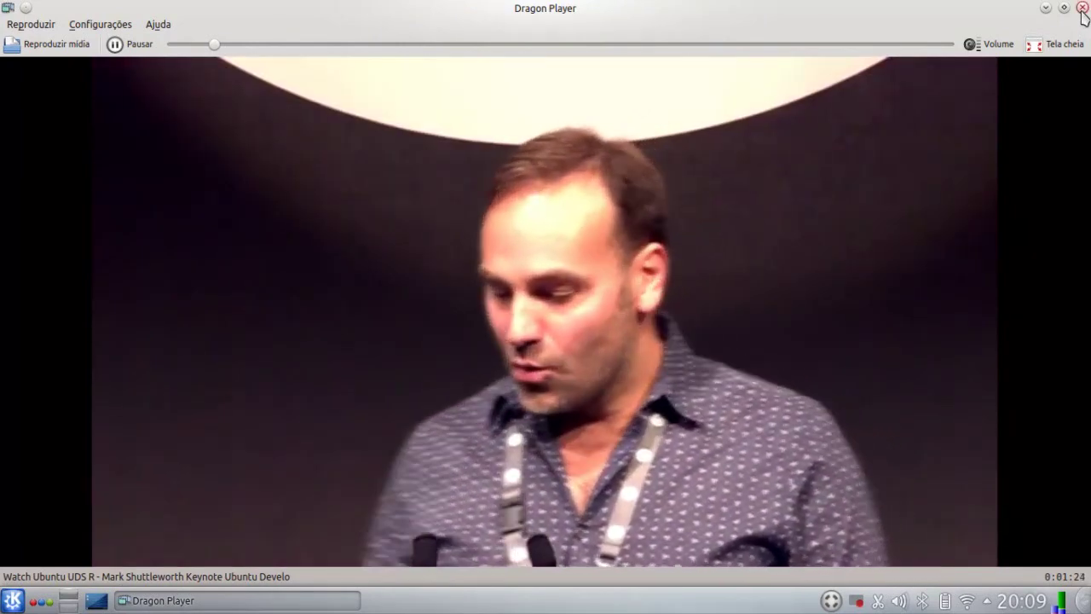
left_click(1083, 9)
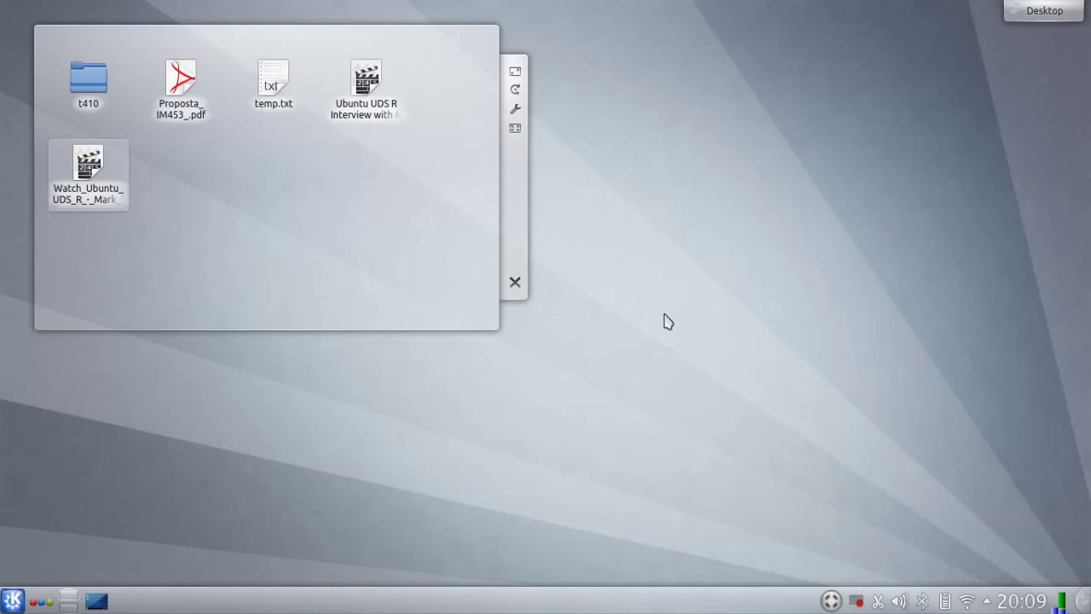
Step: Launch the Amarok audio player by searching the application launcher for amaro
key("alt+F1")
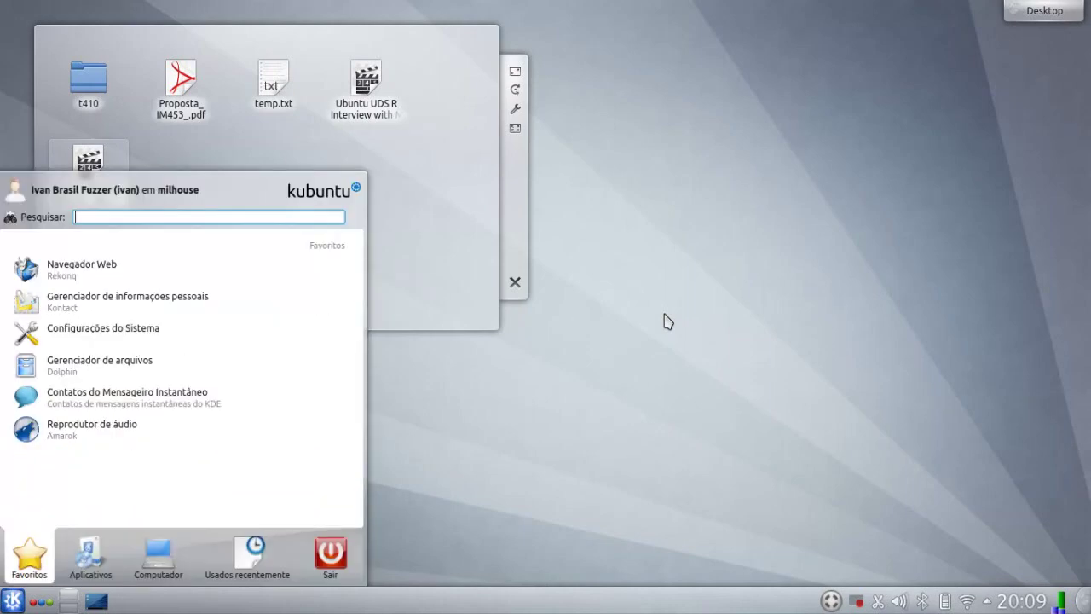
type("amaro")
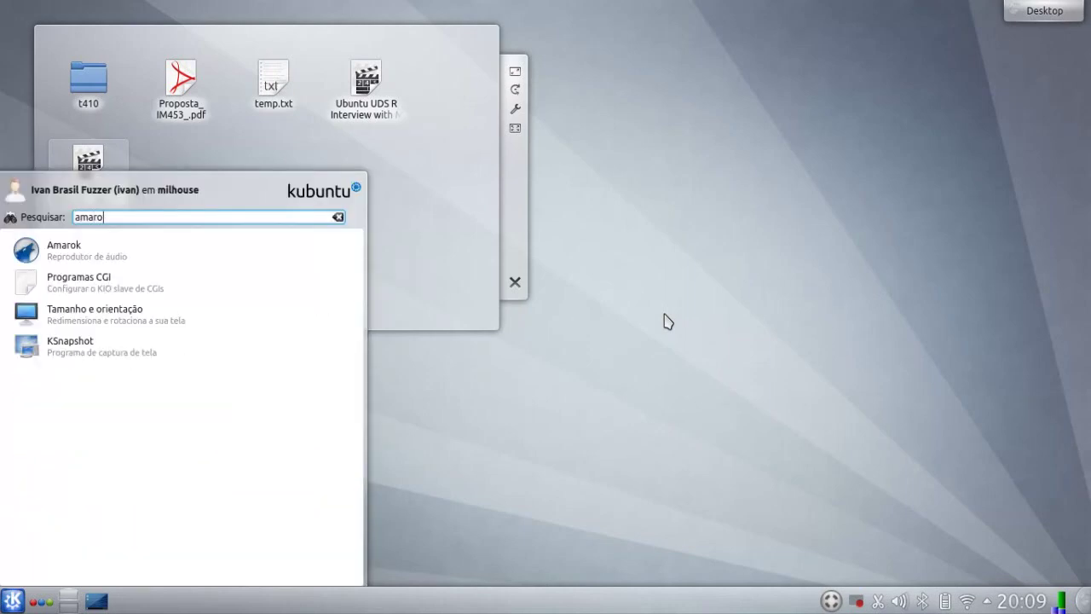
key("Return")
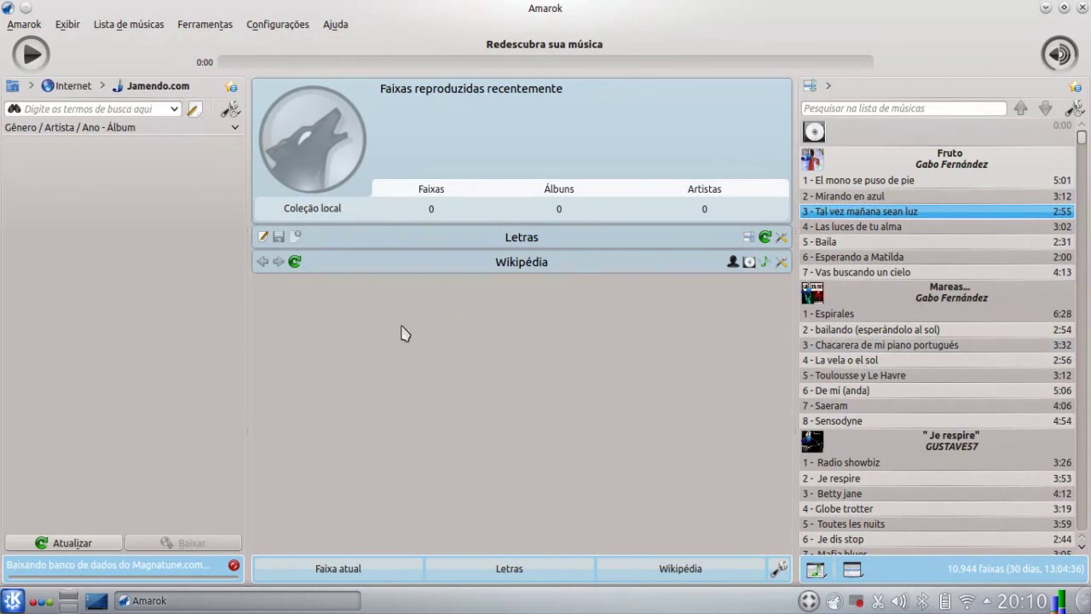
Step: Browse Amarok's internet and top-level music sources and the Jovem Nerd » Matando Robôs Gigantes podcast episodes, and close the player window
left_click(70, 89)
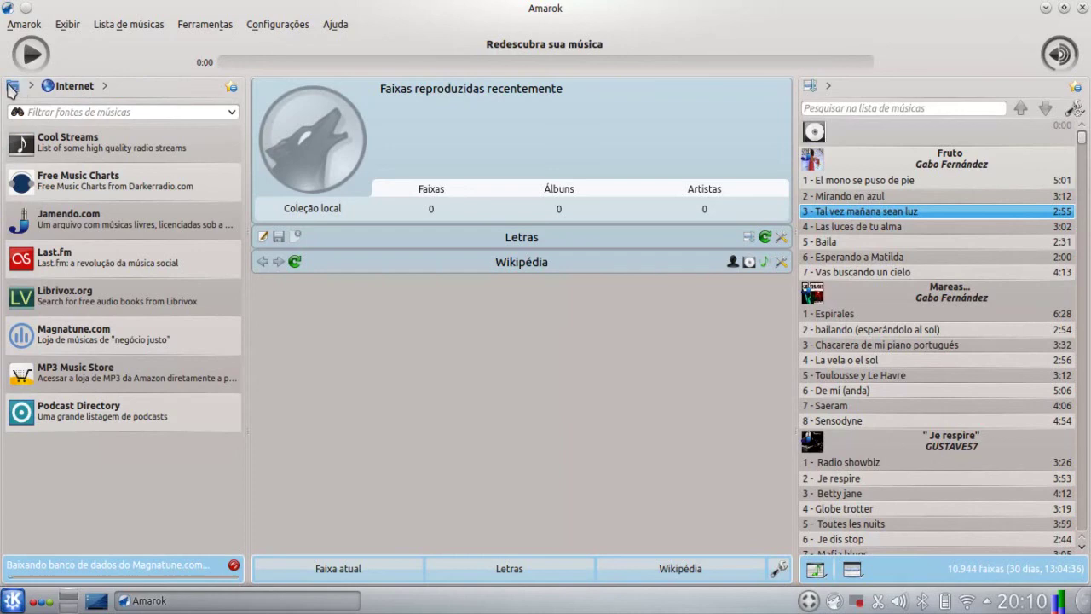
left_click(12, 87)
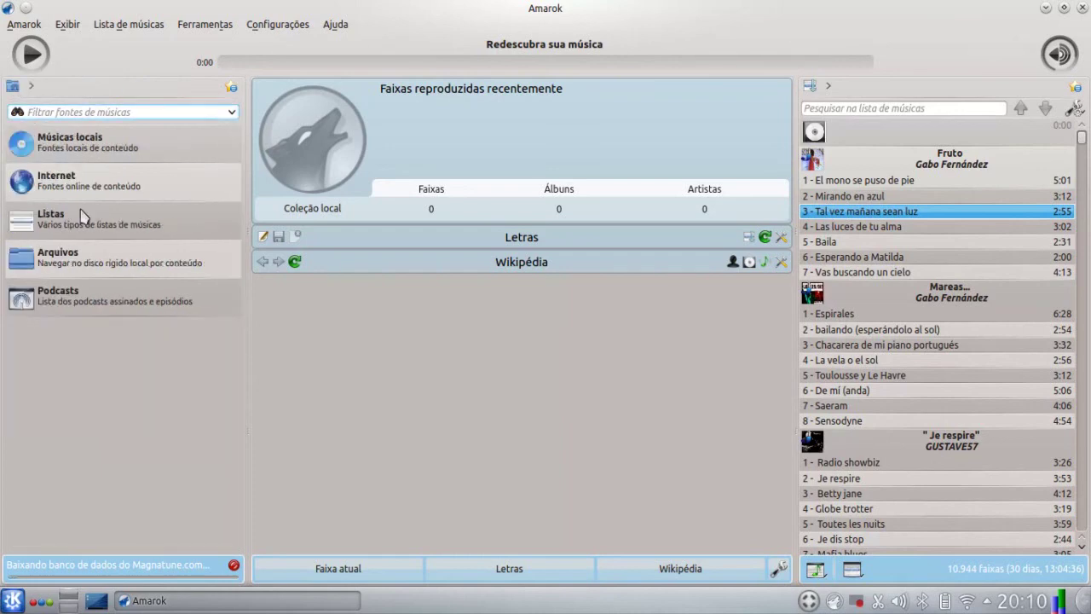
left_click(89, 307)
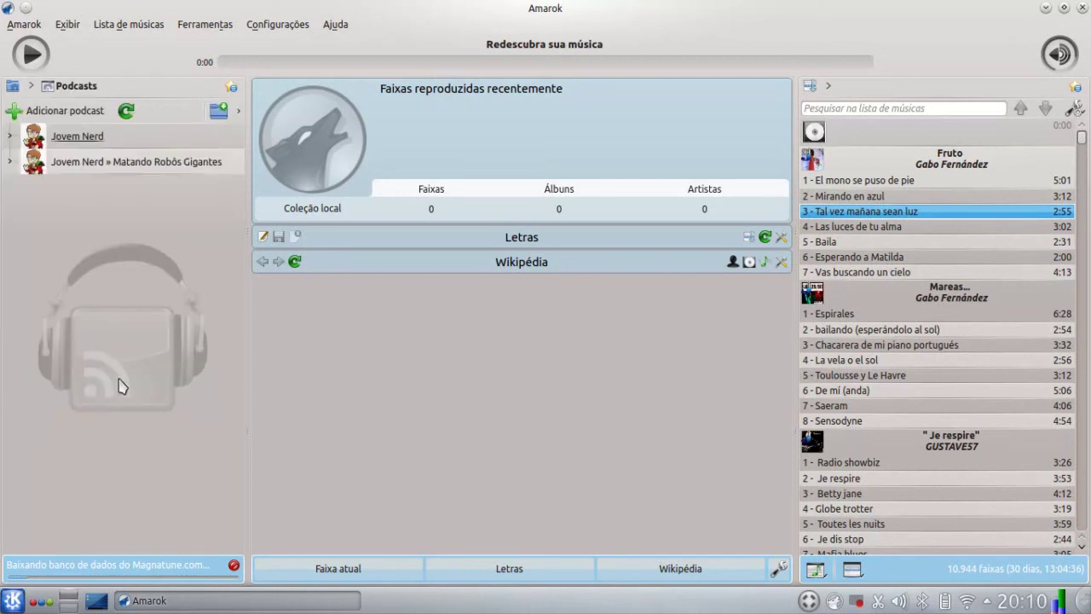
left_click(10, 162)
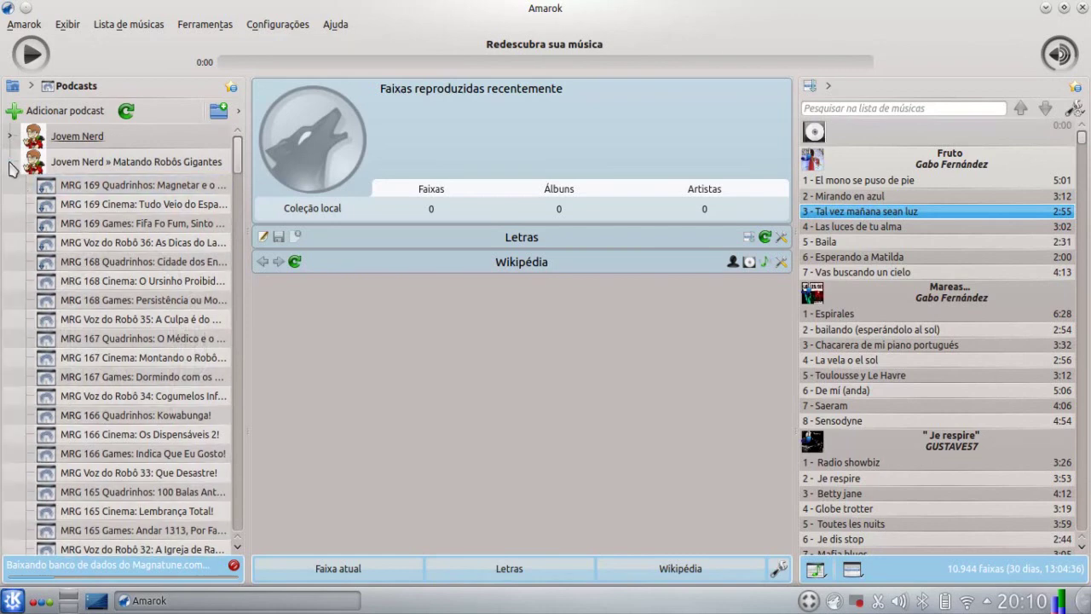
left_click(10, 168)
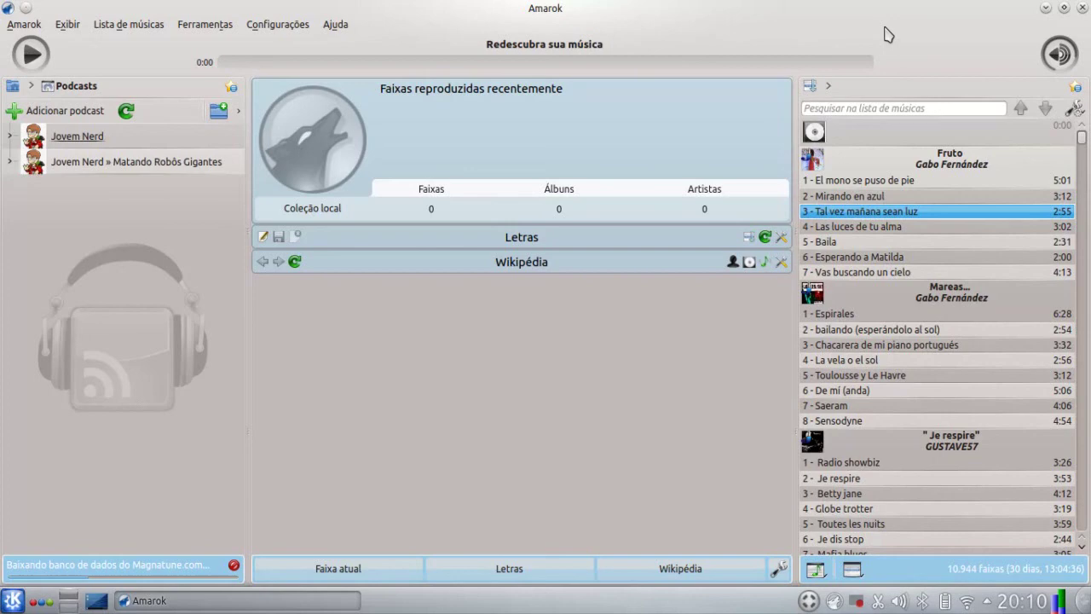
left_click(1083, 8)
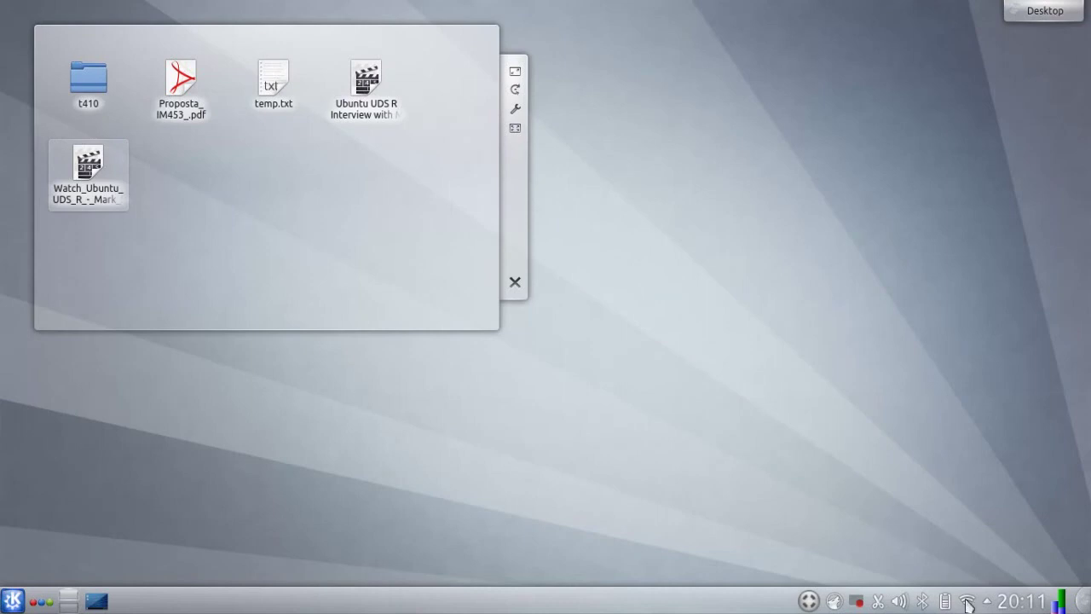
Step: Examine the available wireless networks and the WLAN interface's connection details and traffic in the network manager, and close it
mouse_move(968, 604)
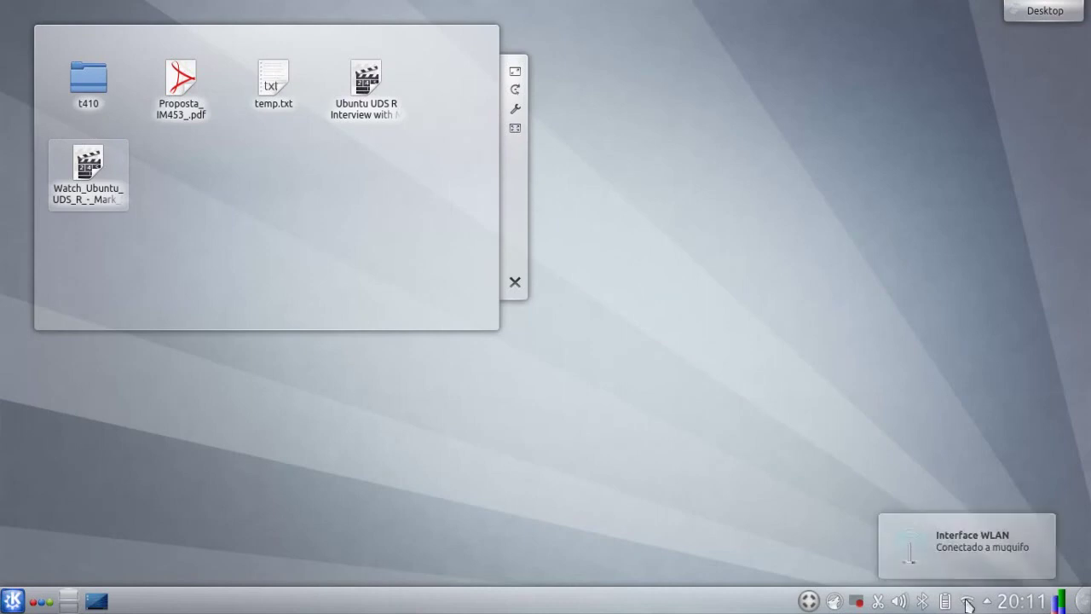
left_click(968, 605)
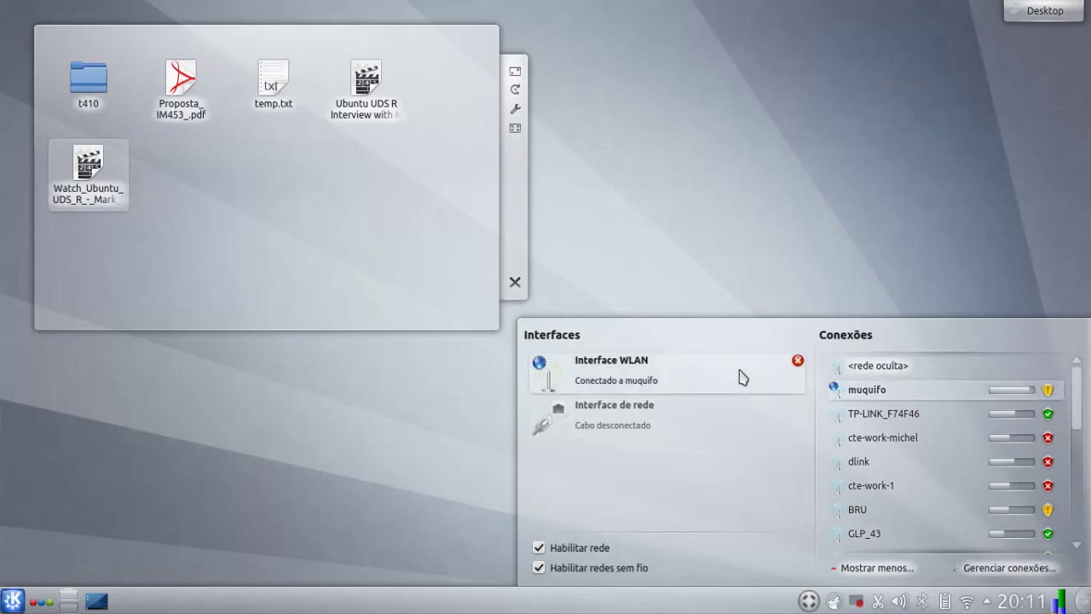
scroll(951, 401, "down", 10)
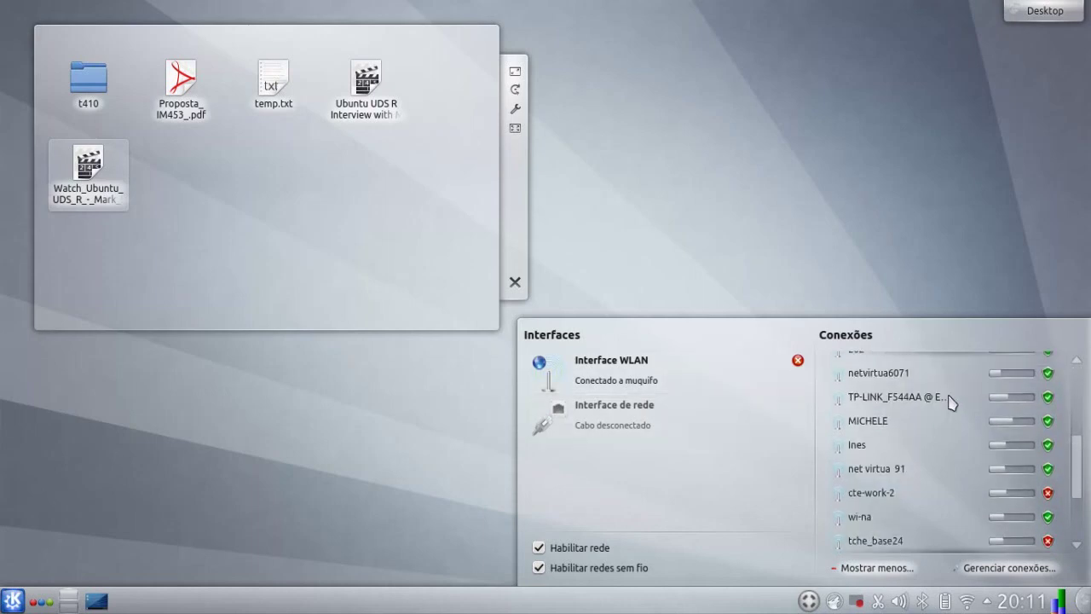
scroll(950, 402, "up", 10)
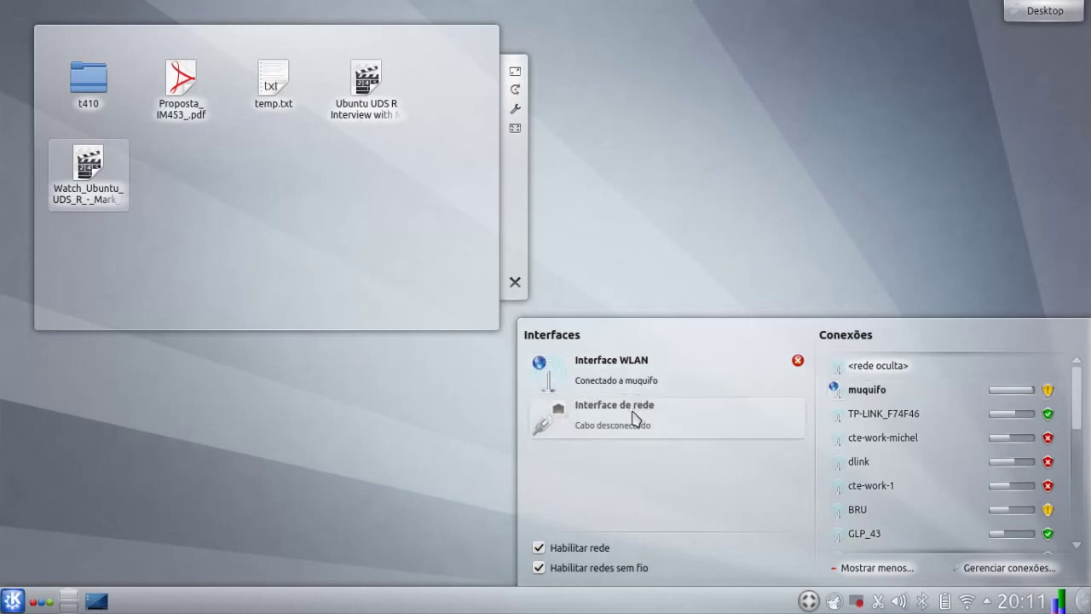
left_click(648, 380)
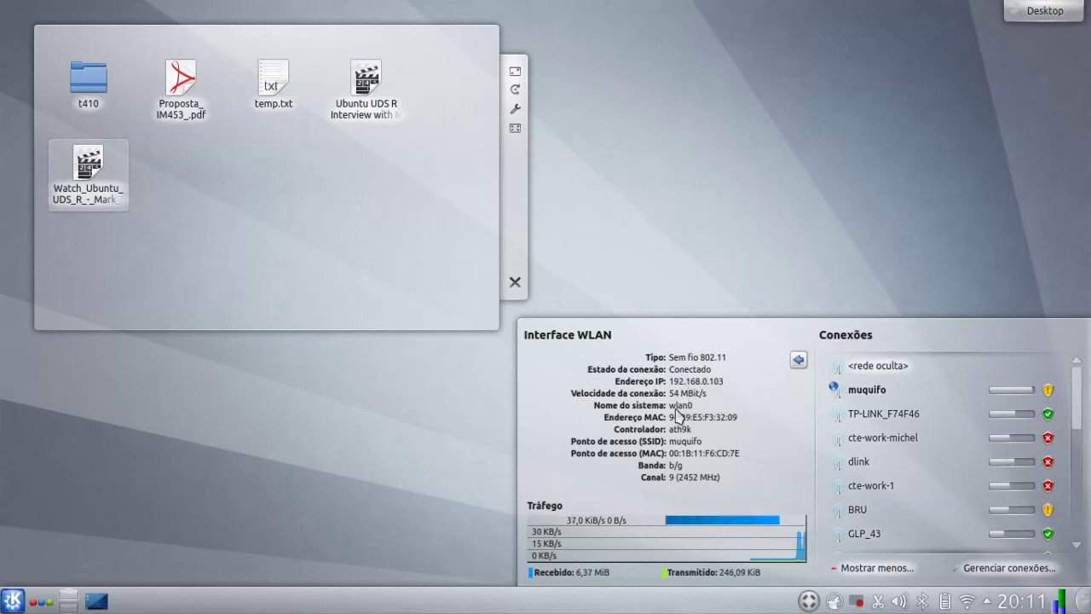
left_click(798, 360)
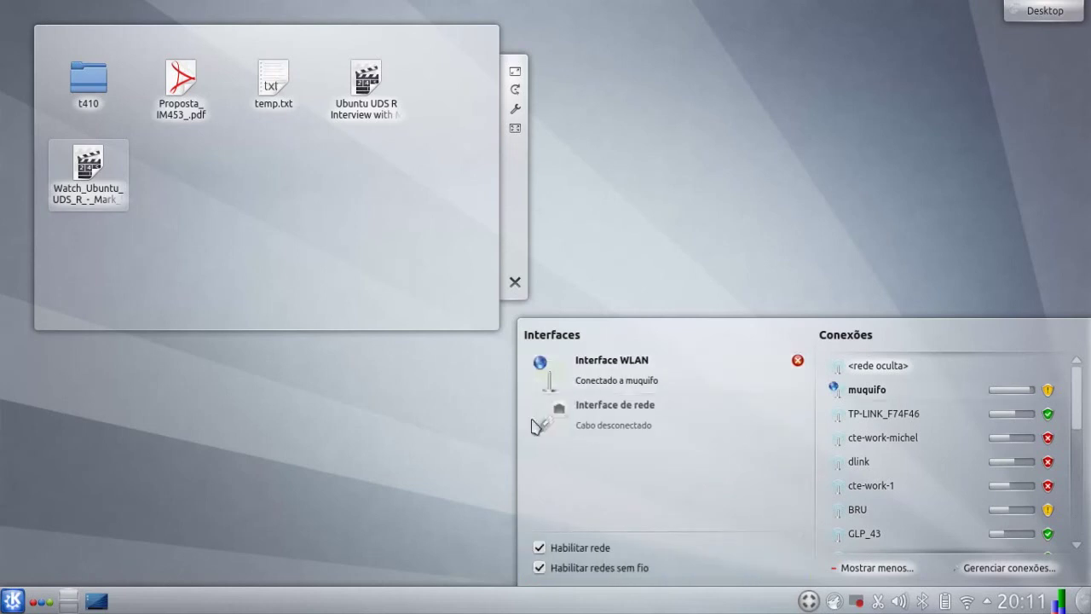
left_click(412, 446)
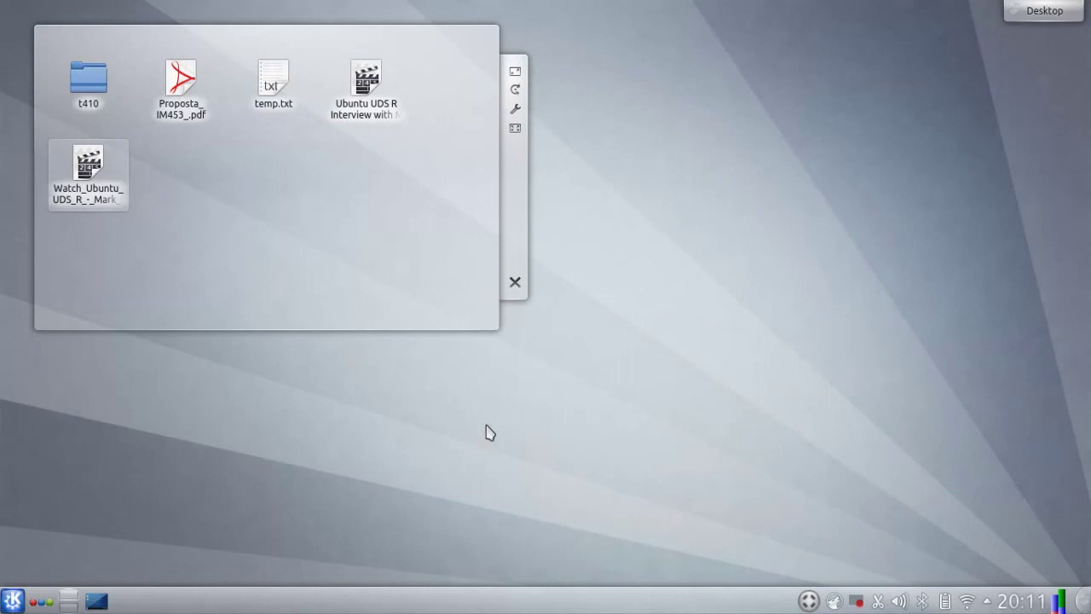